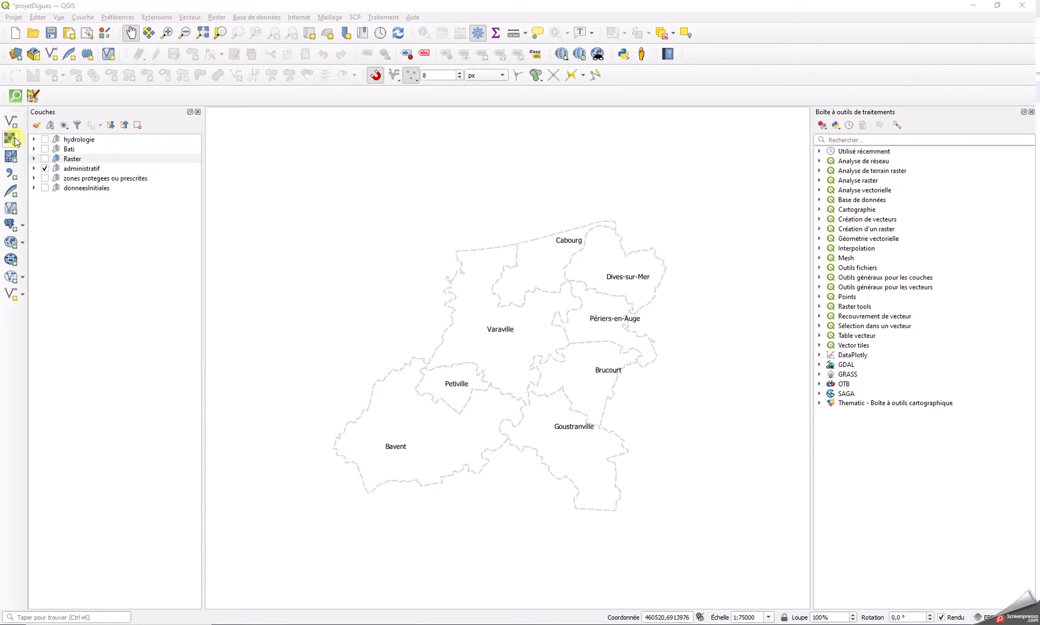
- Add the raster file cabourg.tif from the IG_2021 folder, assigning it the RGF93 / Lambert-93 (EPSG:2154) coordinate system
click(15, 141)
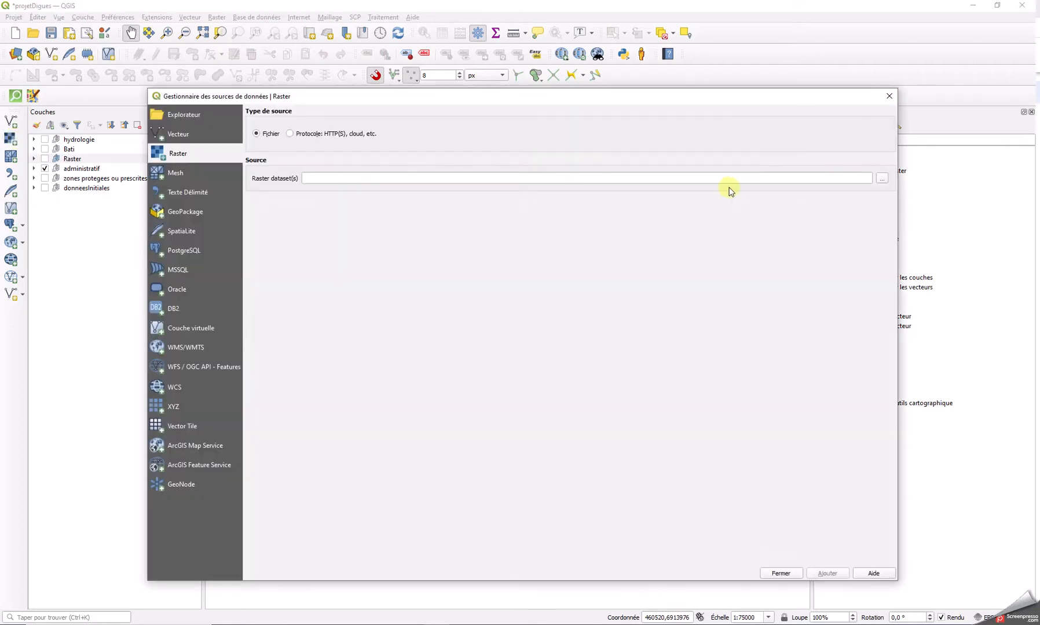
click(882, 178)
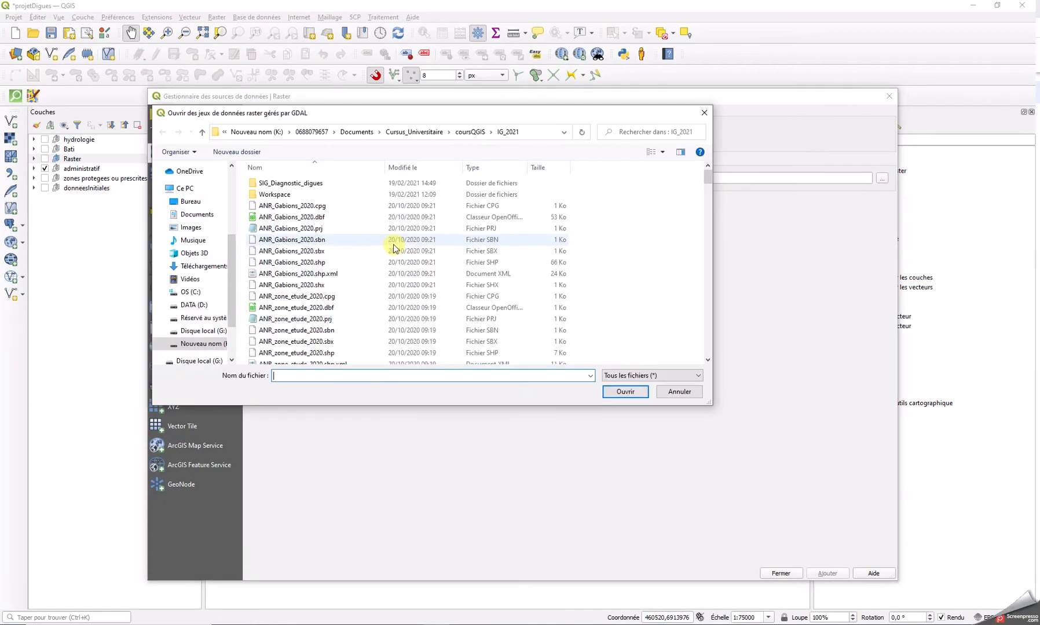
scroll(322, 252, down, 12)
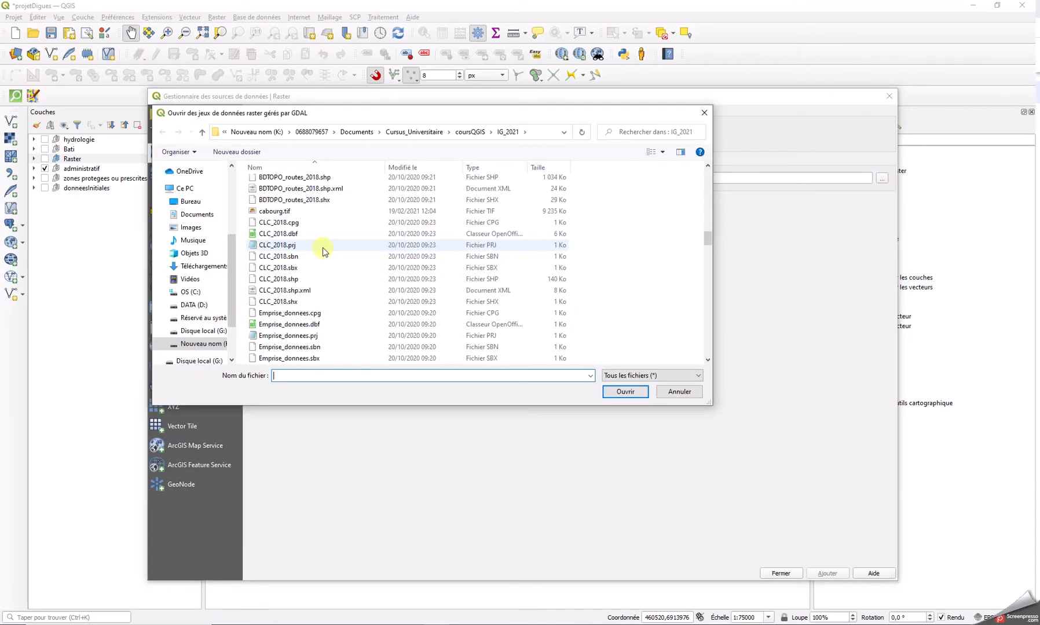
click(275, 211)
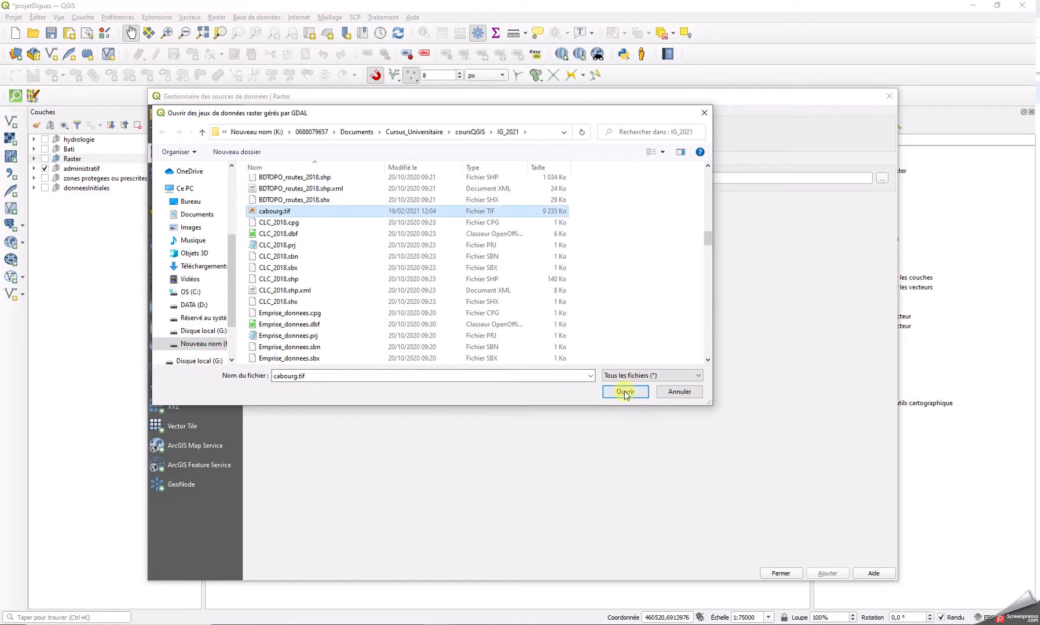
click(625, 392)
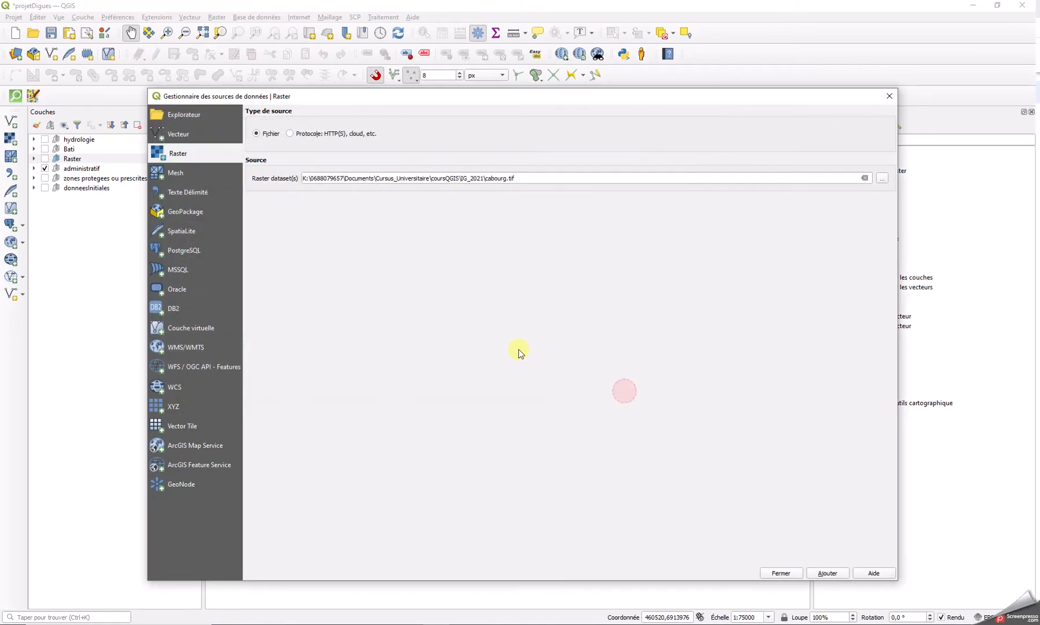
click(820, 576)
click(318, 178)
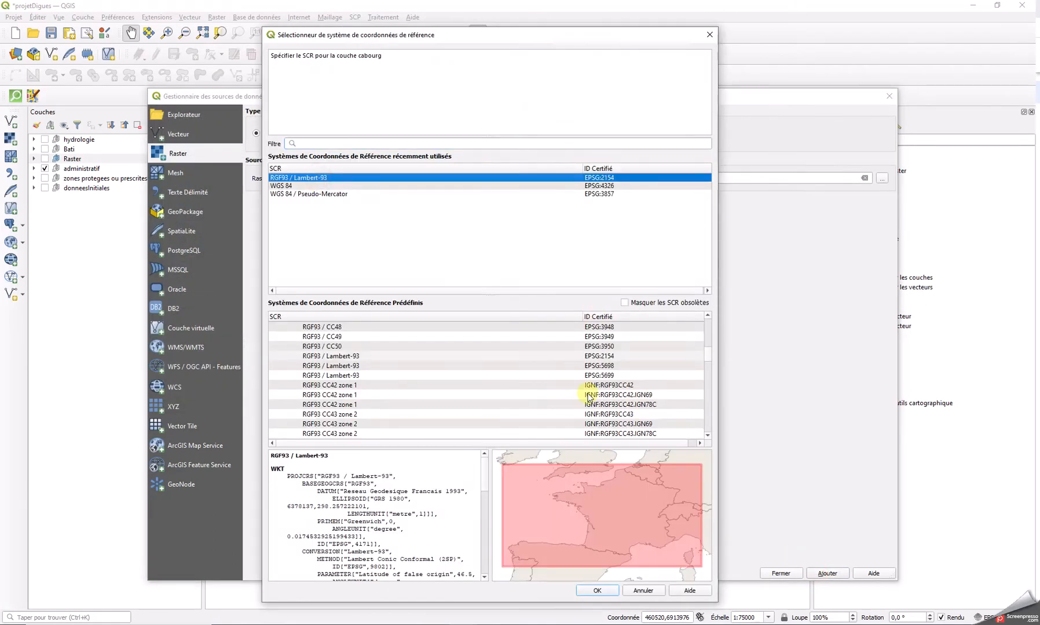
click(605, 592)
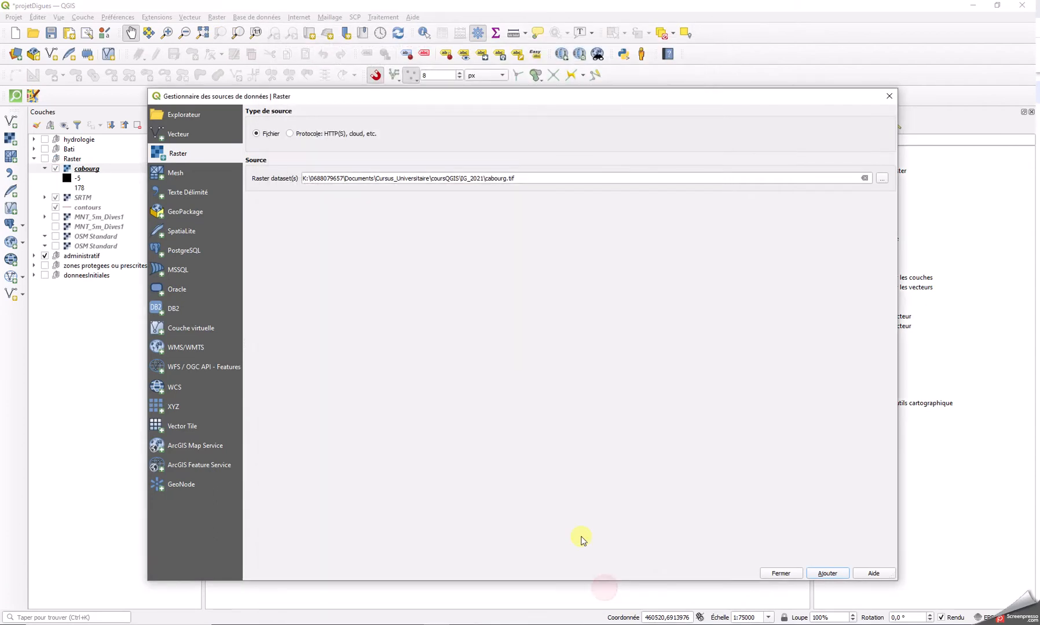
click(782, 573)
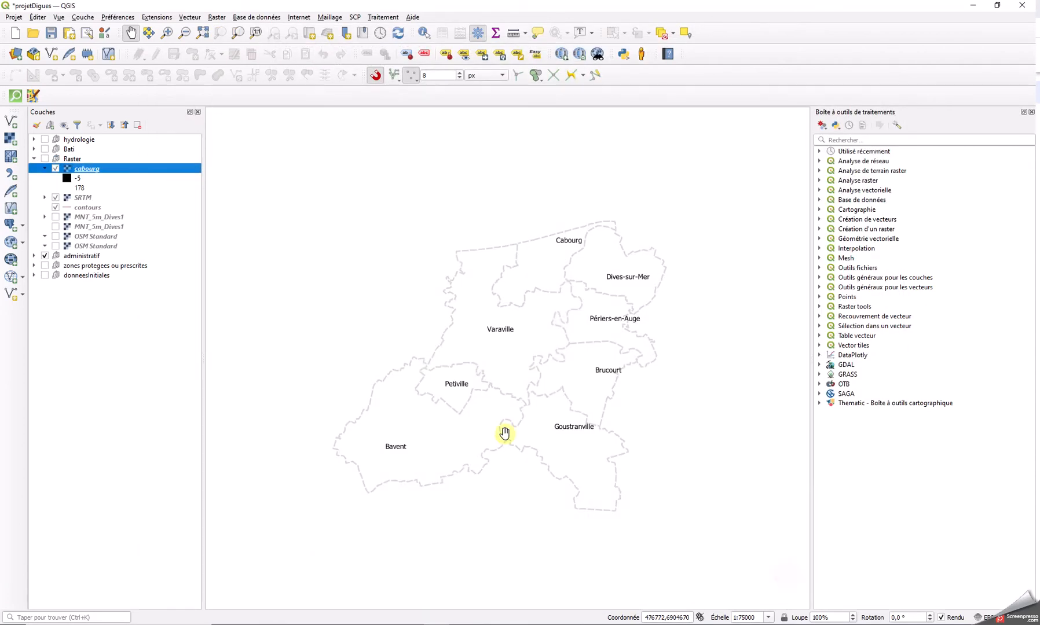
- Display the Raster group with only the cabourg layer visible, turning off SRTM and contours, and view the raster's full extent
click(45, 159)
click(56, 198)
click(54, 208)
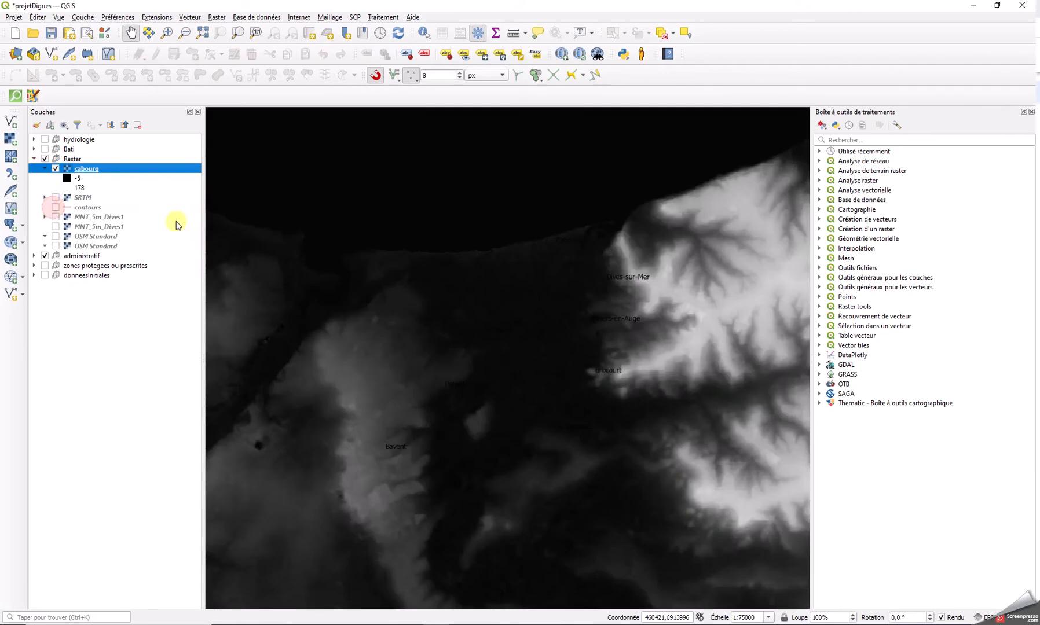
scroll(501, 310, down, 3)
scroll(498, 311, up, 1)
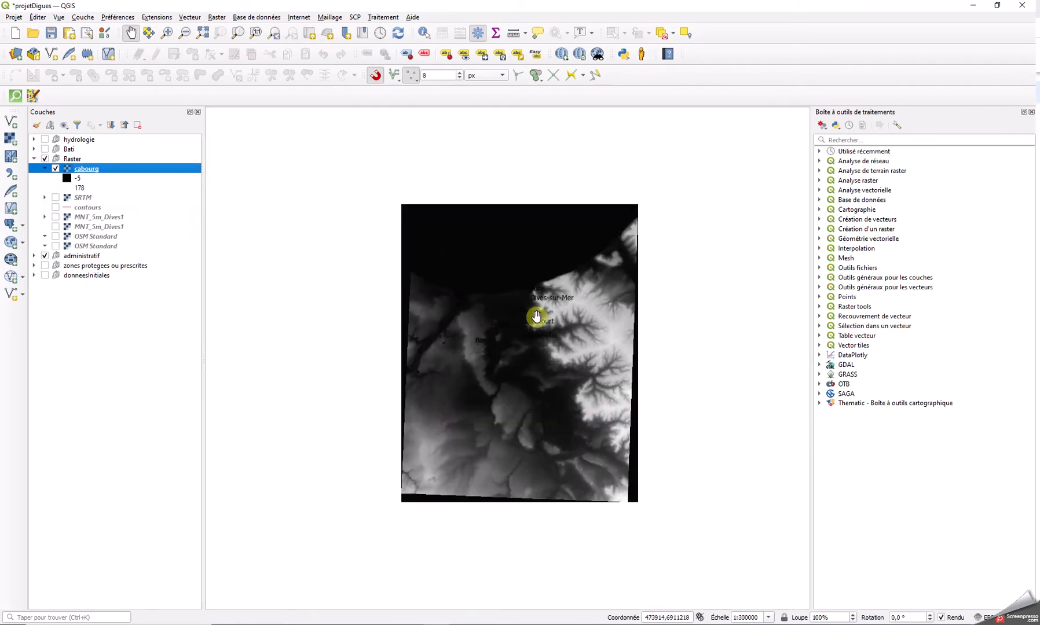
- Hide the cabourg layer, frame the map on the BDPARC_Communes layer and set the map scale to 1:75000
click(55, 169)
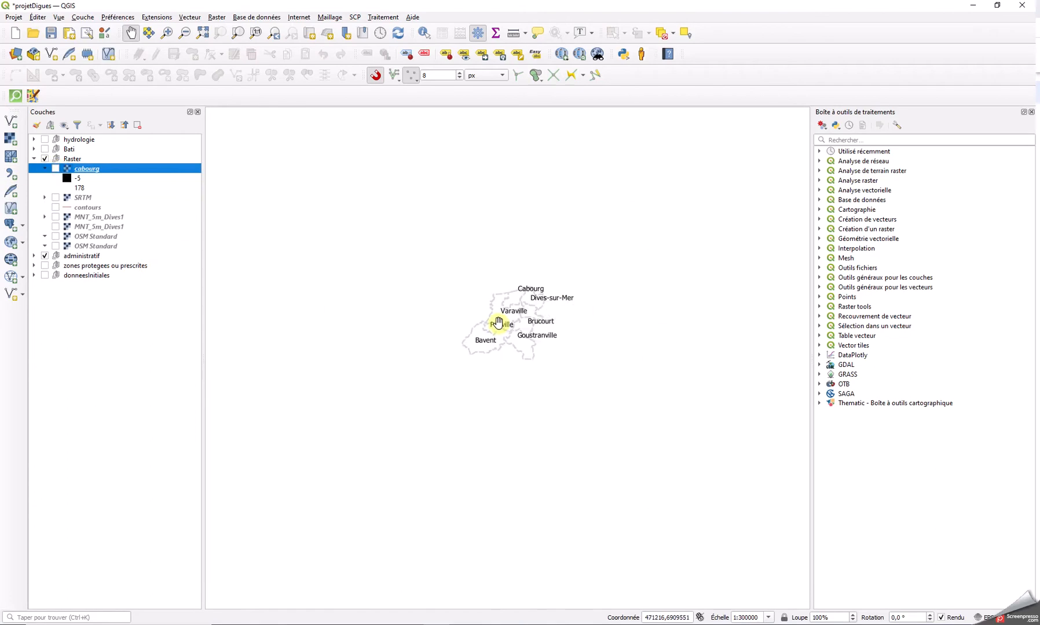
click(35, 256)
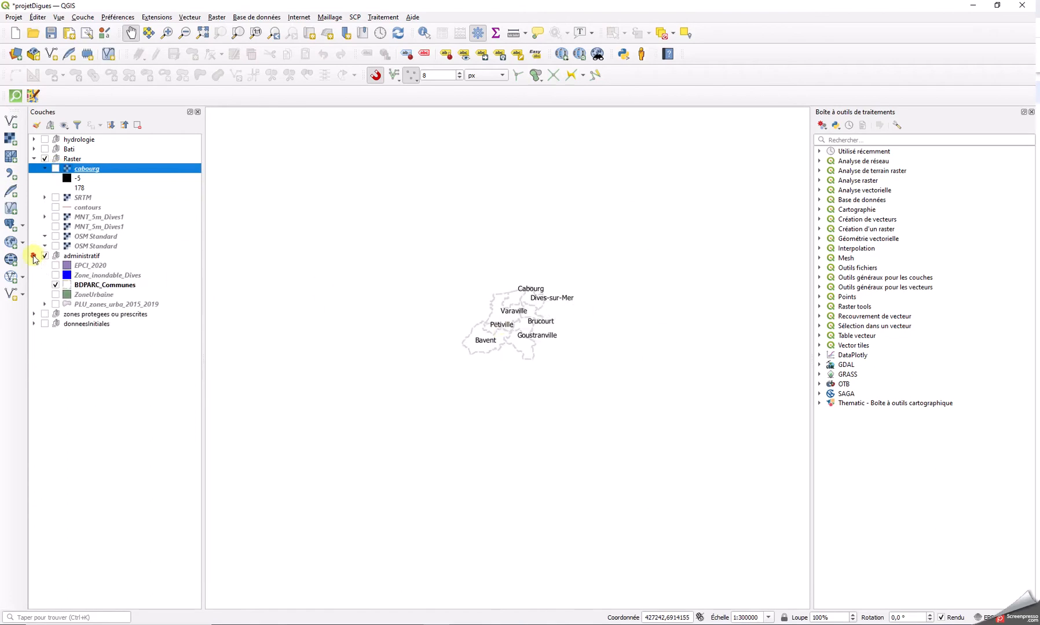
right_click(132, 288)
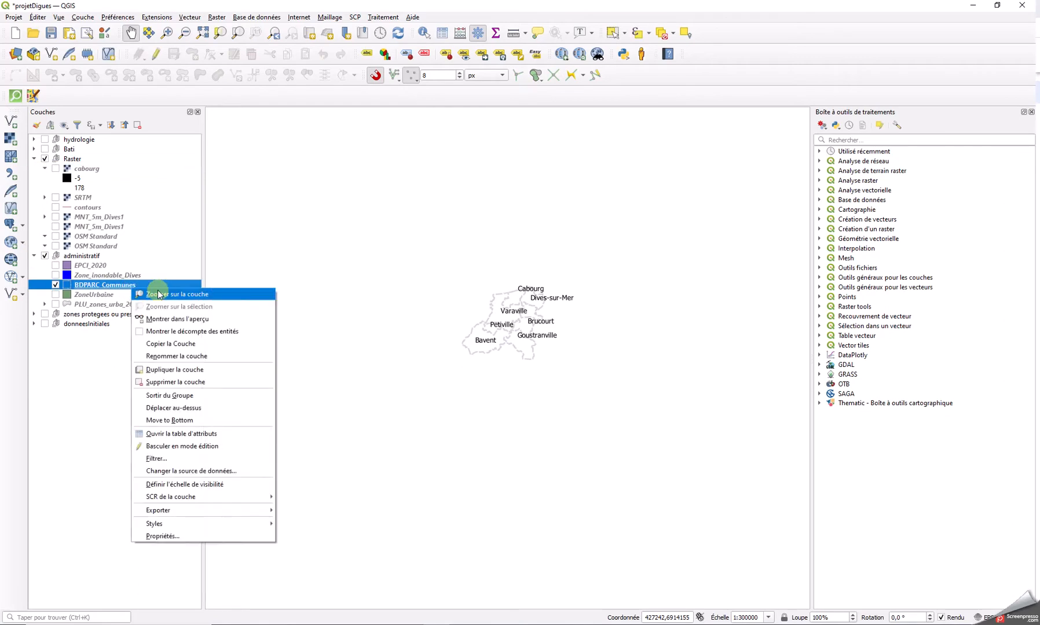
click(158, 294)
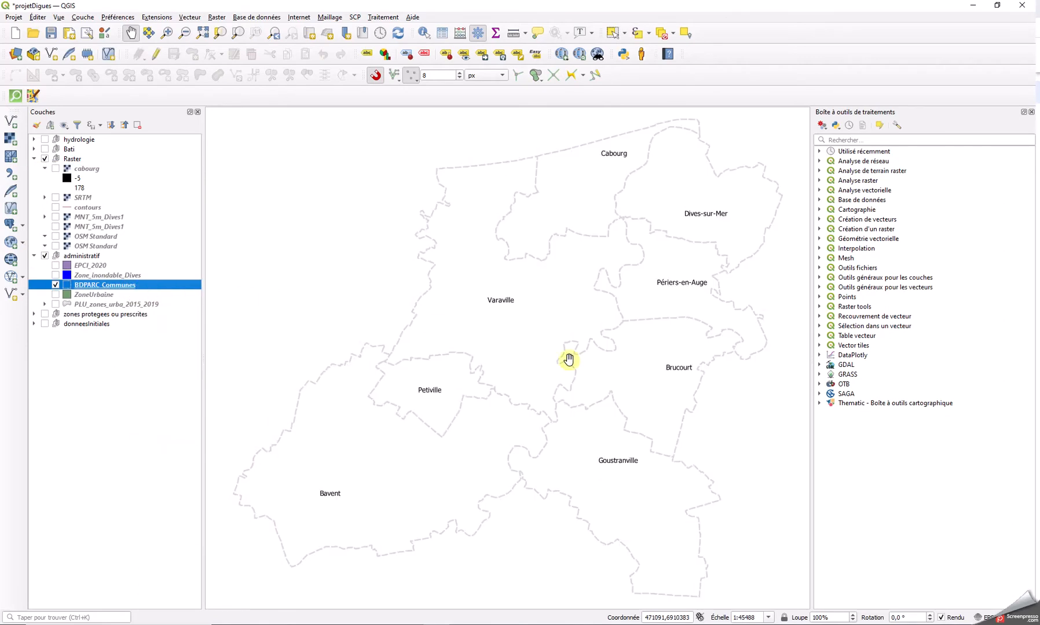
click(757, 618)
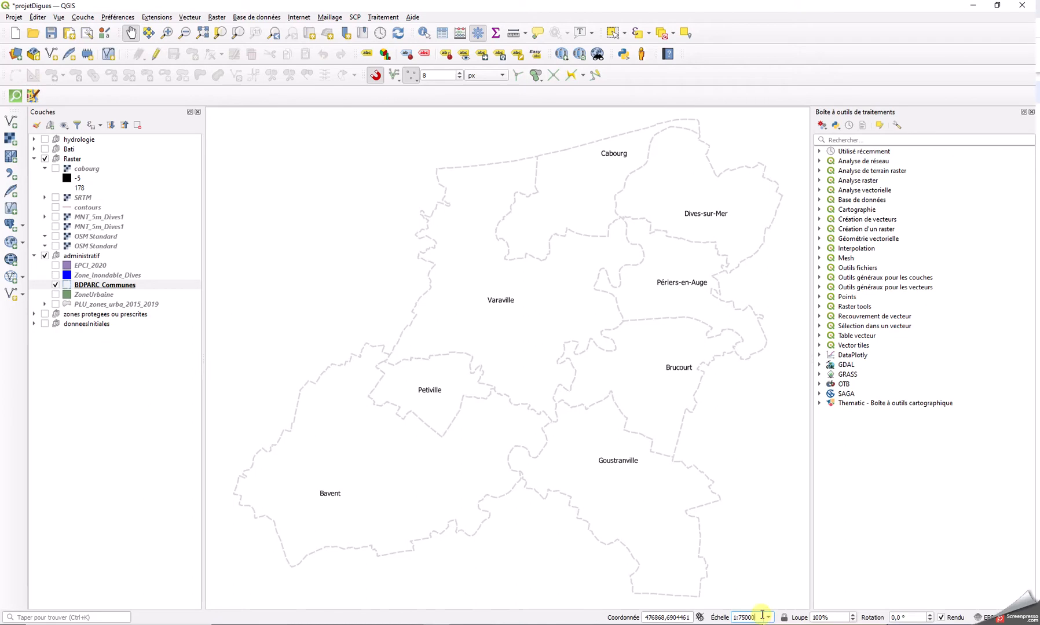
key(Return)
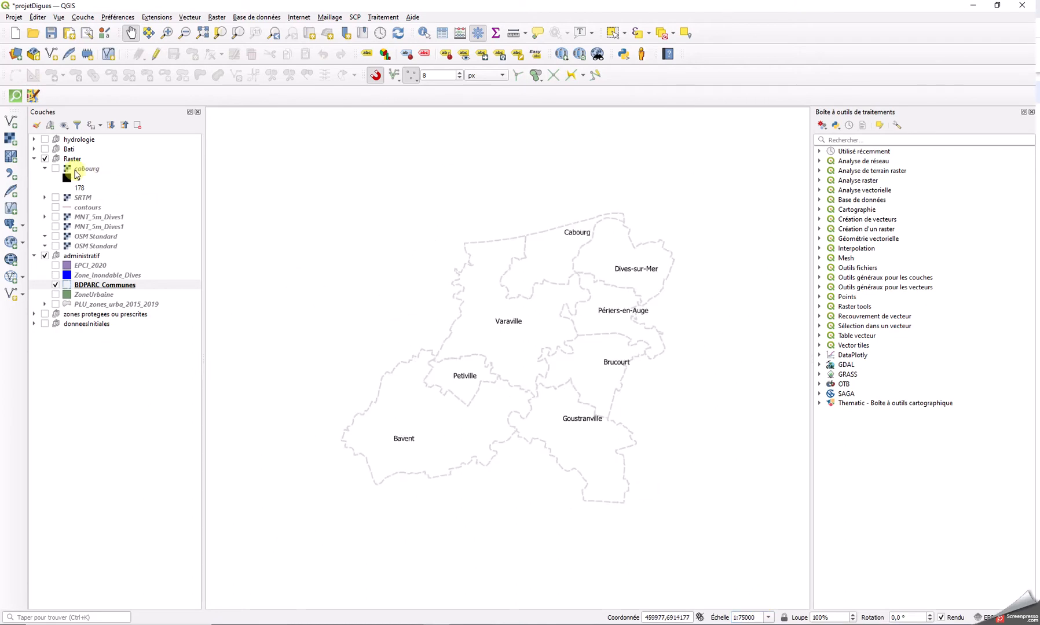
- Show the cabourg raster again and set up a clip by extent on it, using the map canvas extent as the clipping extent
click(55, 170)
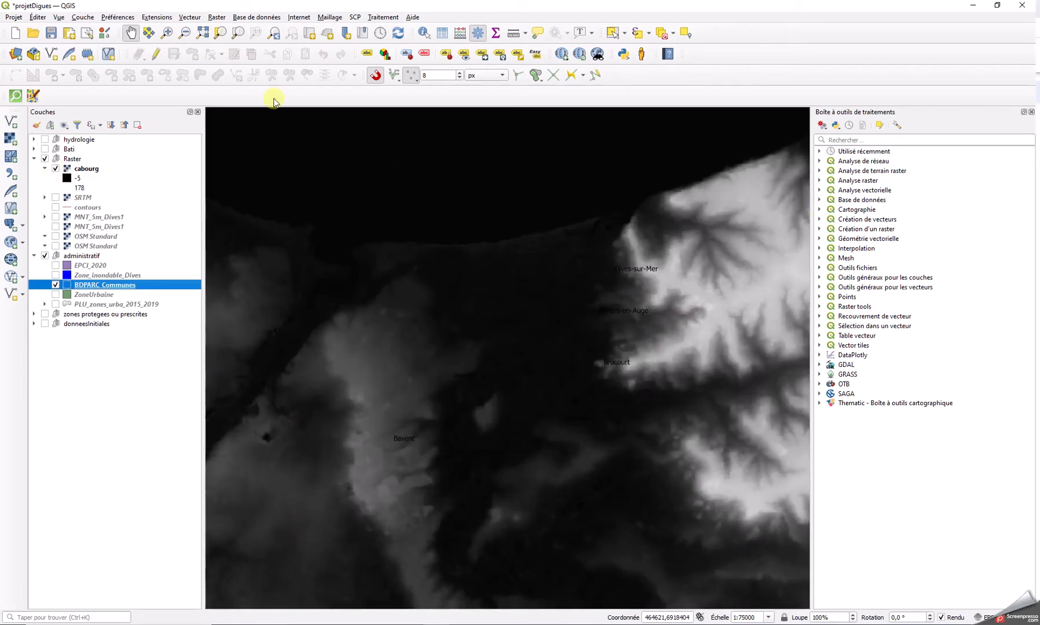
click(215, 17)
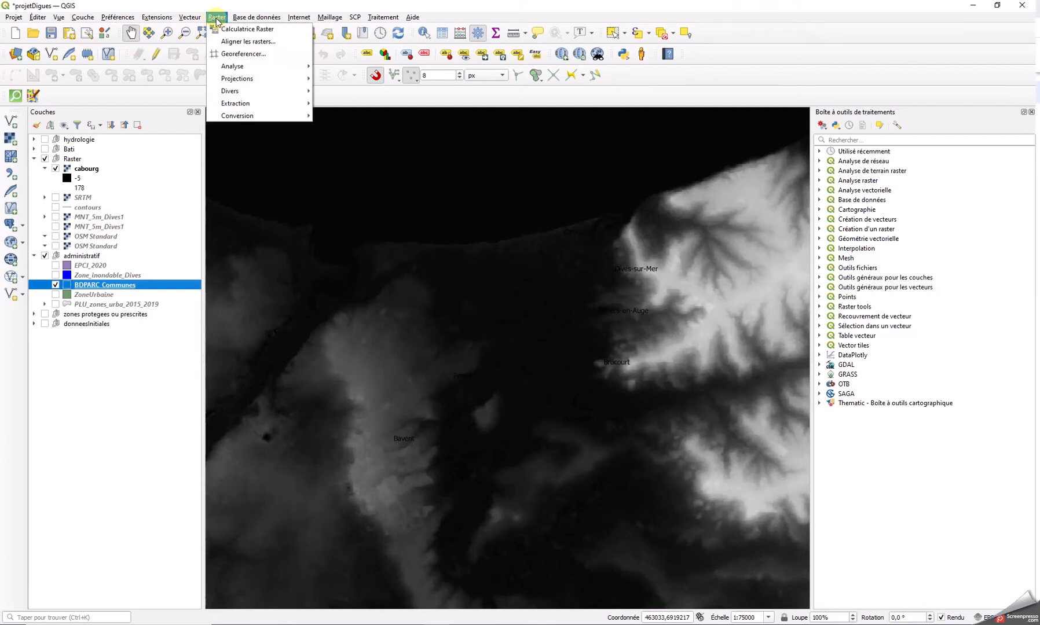
mouse_move(231, 108)
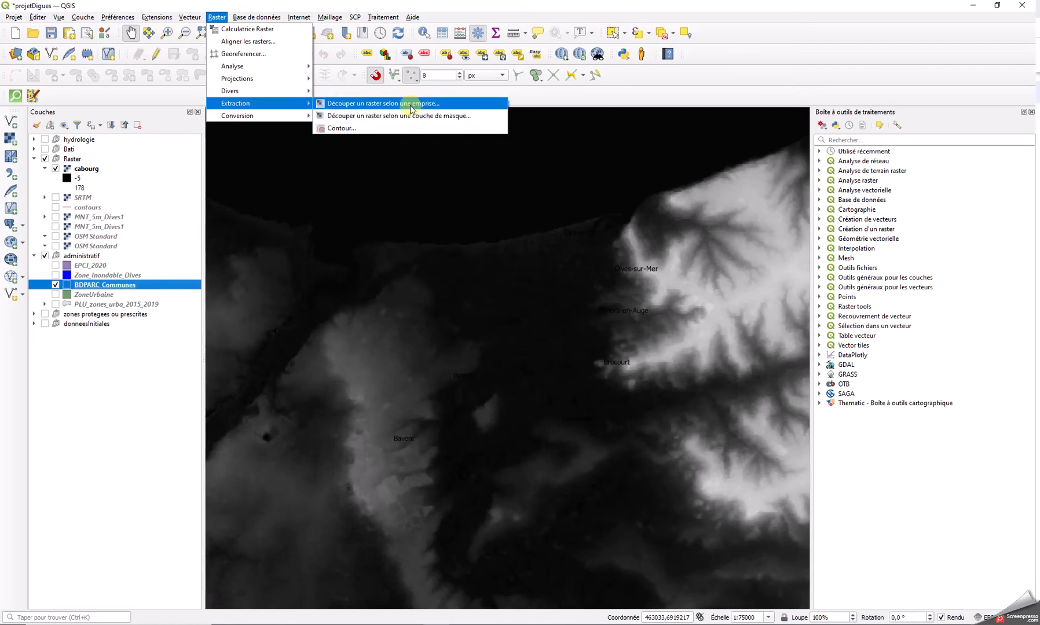
click(411, 108)
click(247, 105)
click(247, 104)
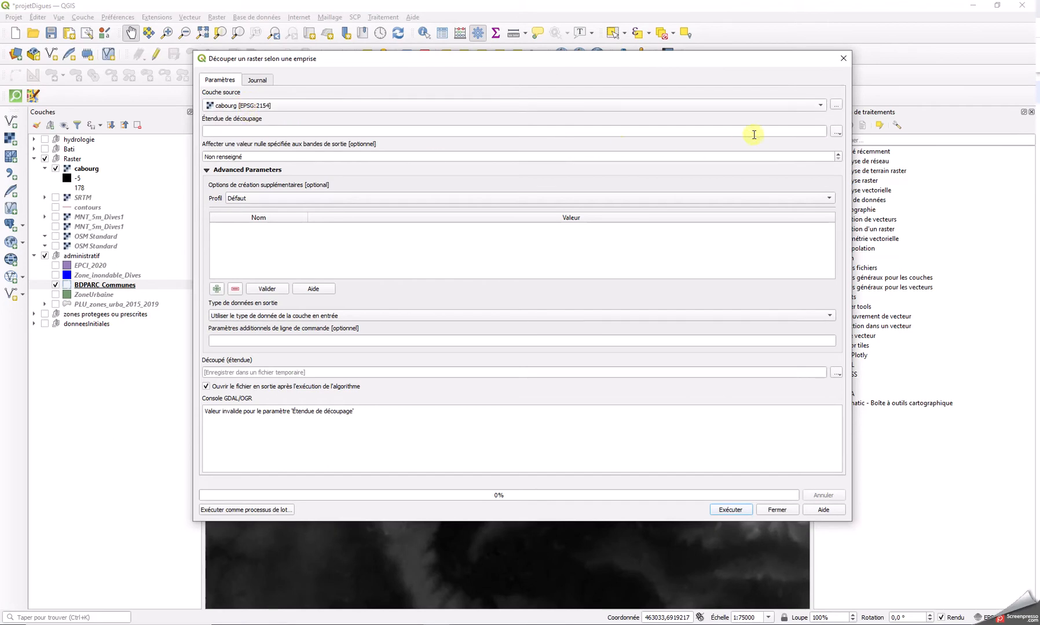
click(836, 133)
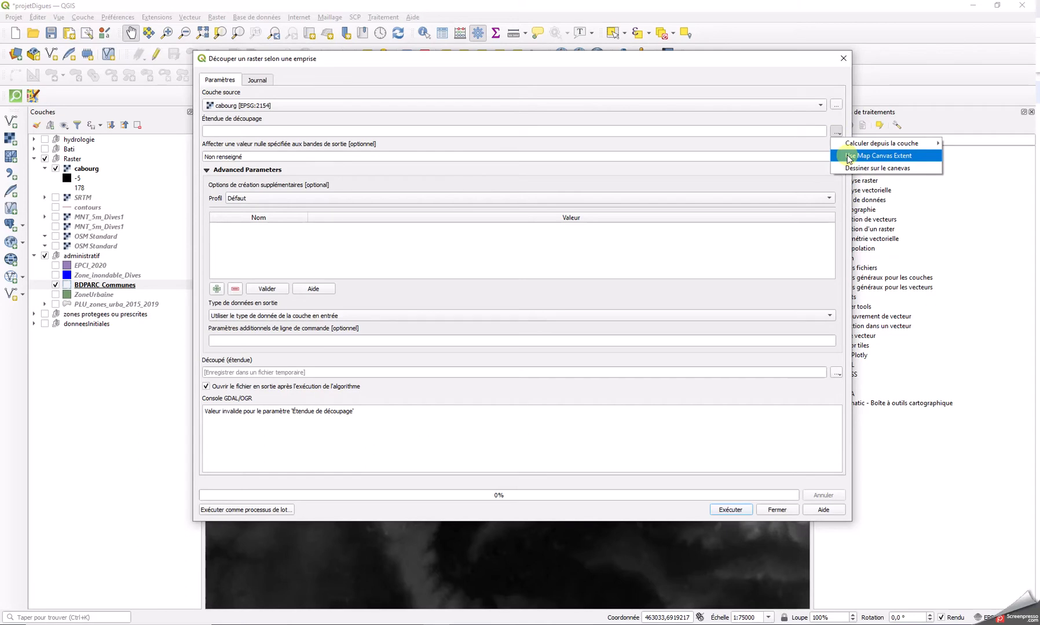
click(888, 156)
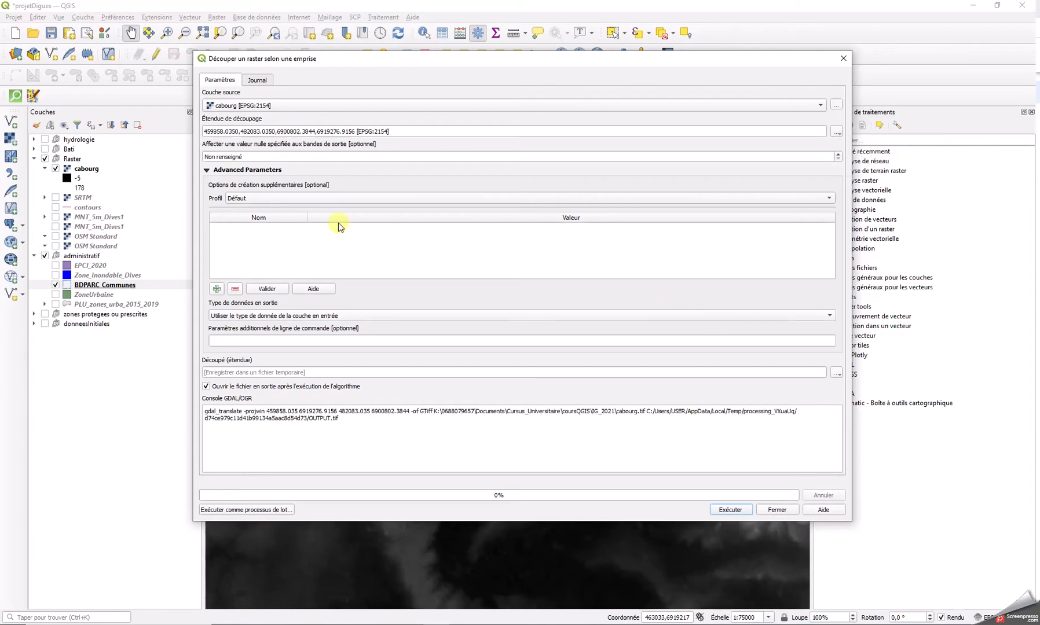
- Run the raster clip with output to a temporary file and close the tool's dialog
drag(296, 62, 941, 227)
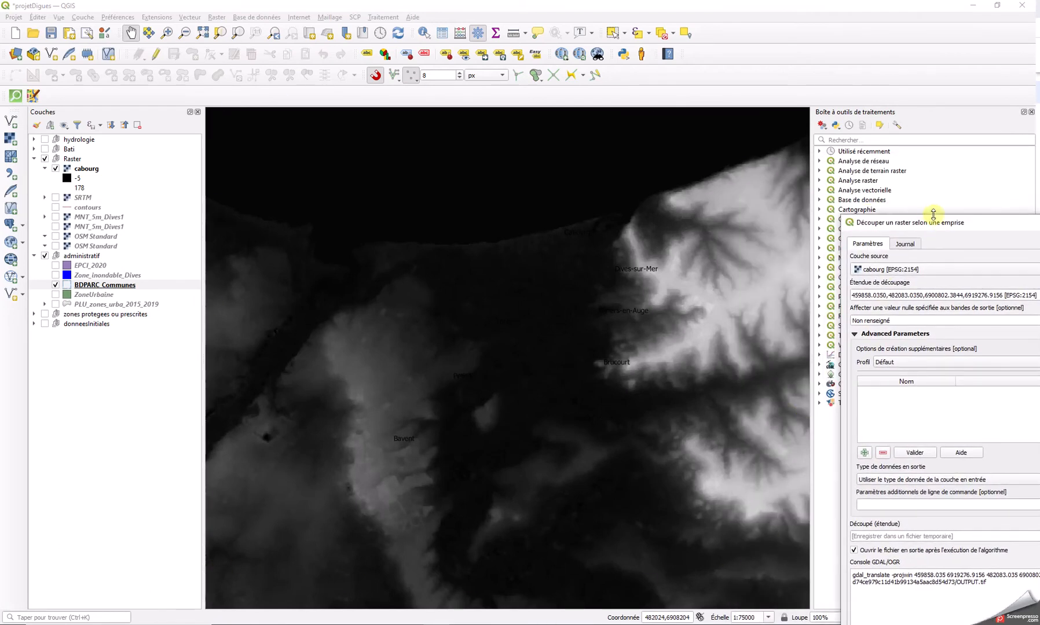
drag(919, 221, 299, 112)
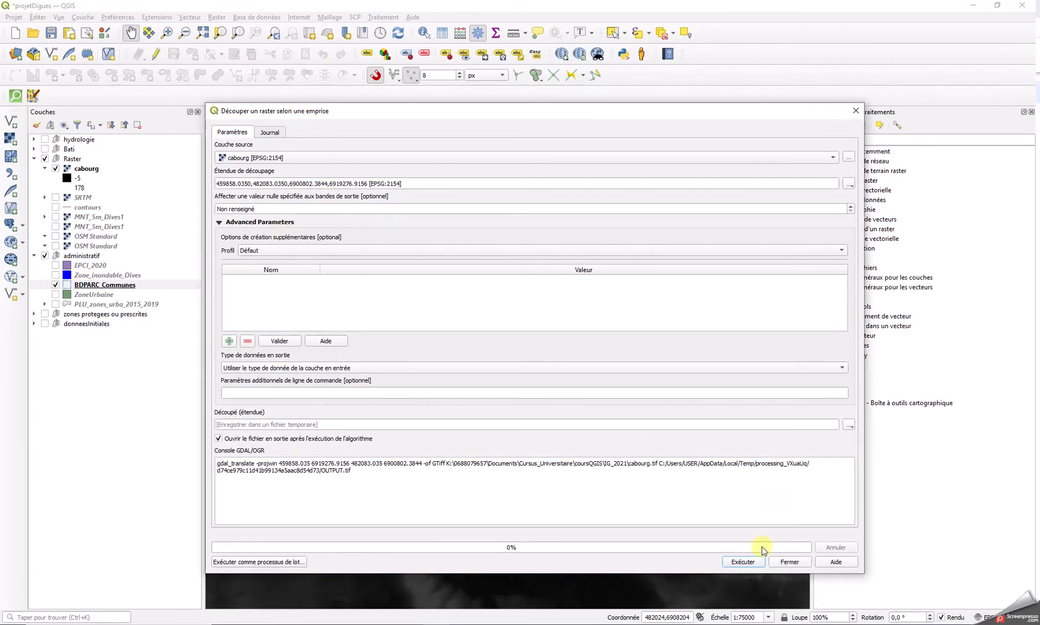
click(743, 563)
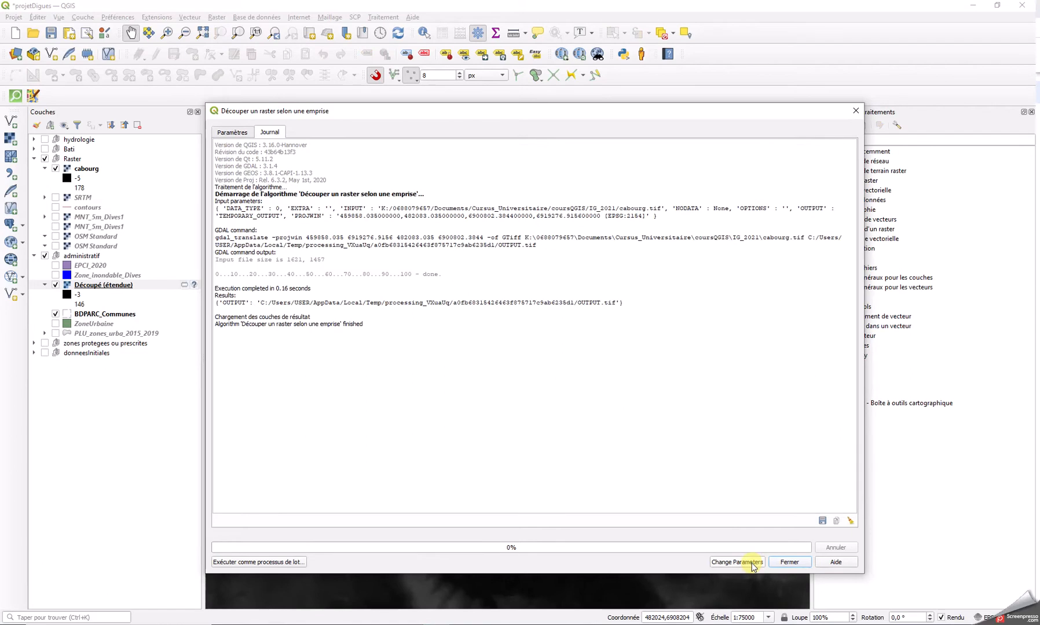
click(787, 561)
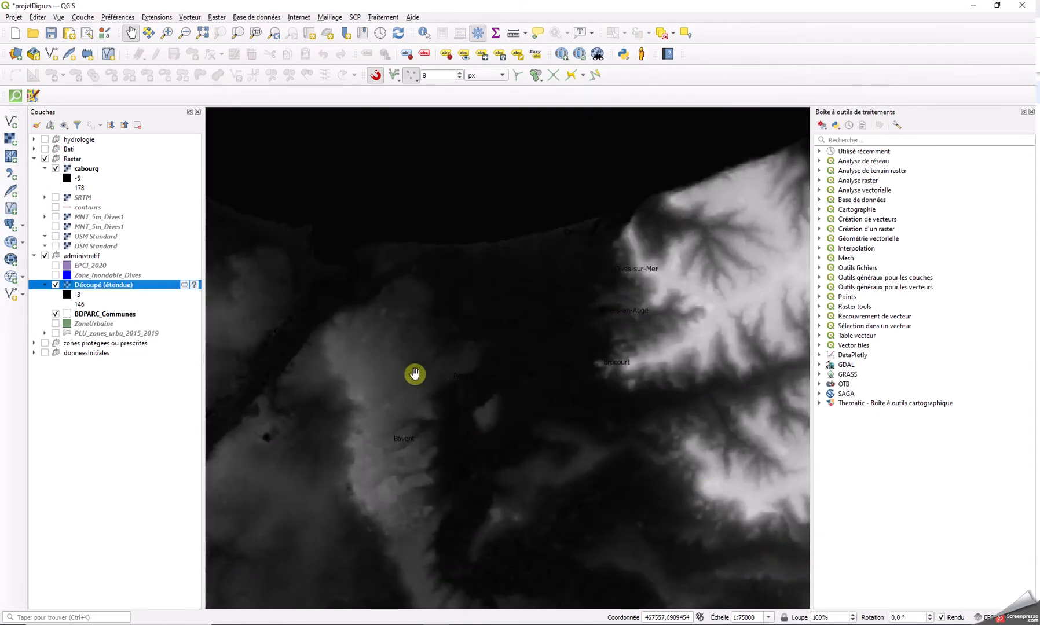
- Move the clipped layer Découpé (étendue) to the top of the Raster group, then collapse and hide the administratif group
drag(83, 282, 105, 168)
drag(71, 258, 106, 164)
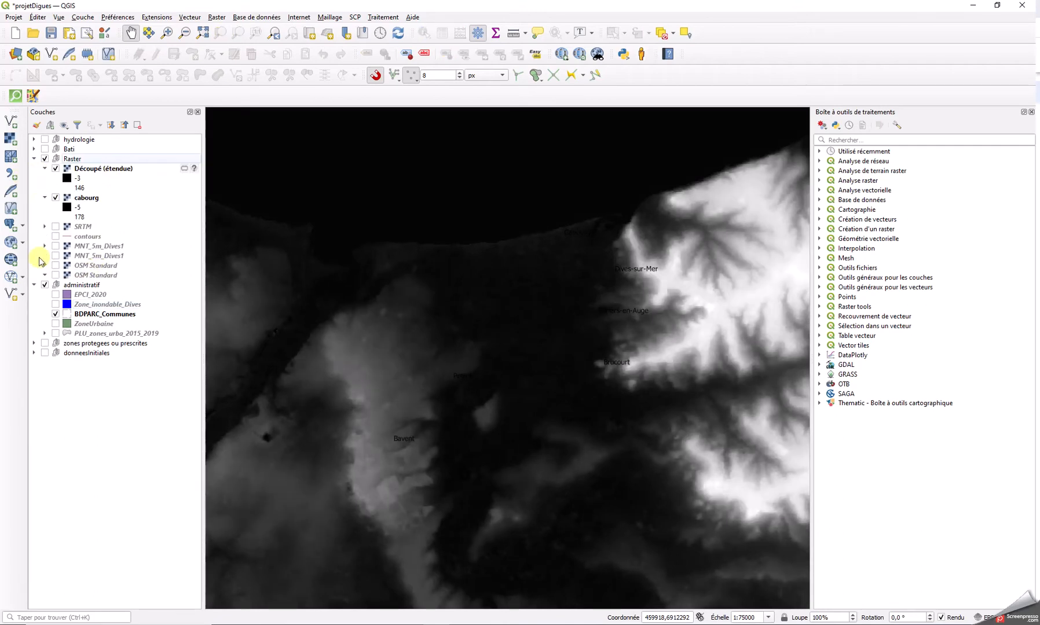
click(34, 284)
click(44, 284)
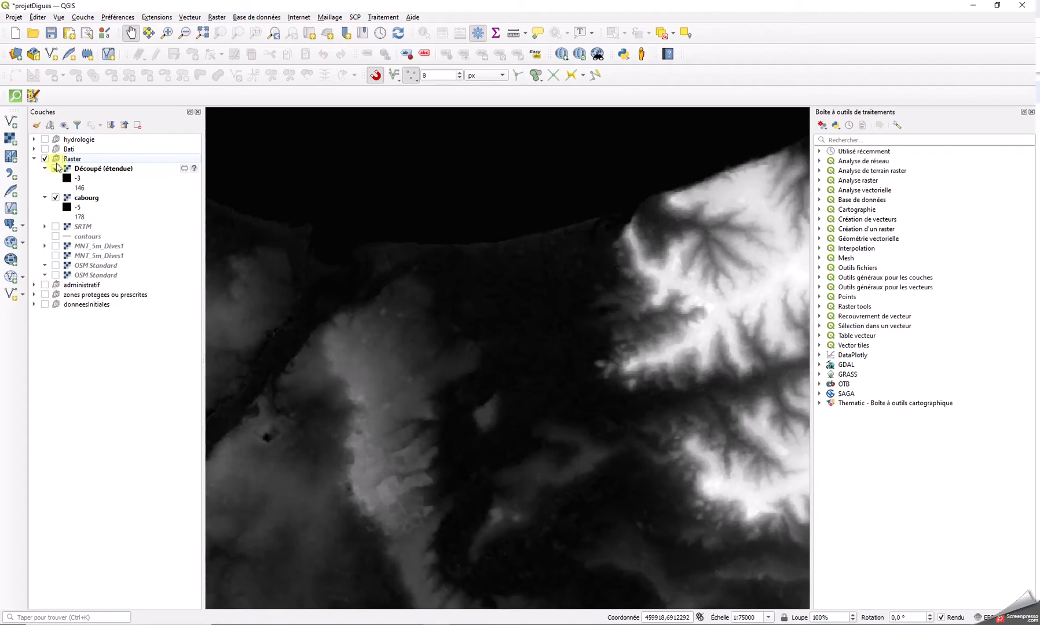
- Toggle the original cabourg layer's visibility to compare it with the clipped raster, then remove cabourg from the project
scroll(399, 343, down, 2)
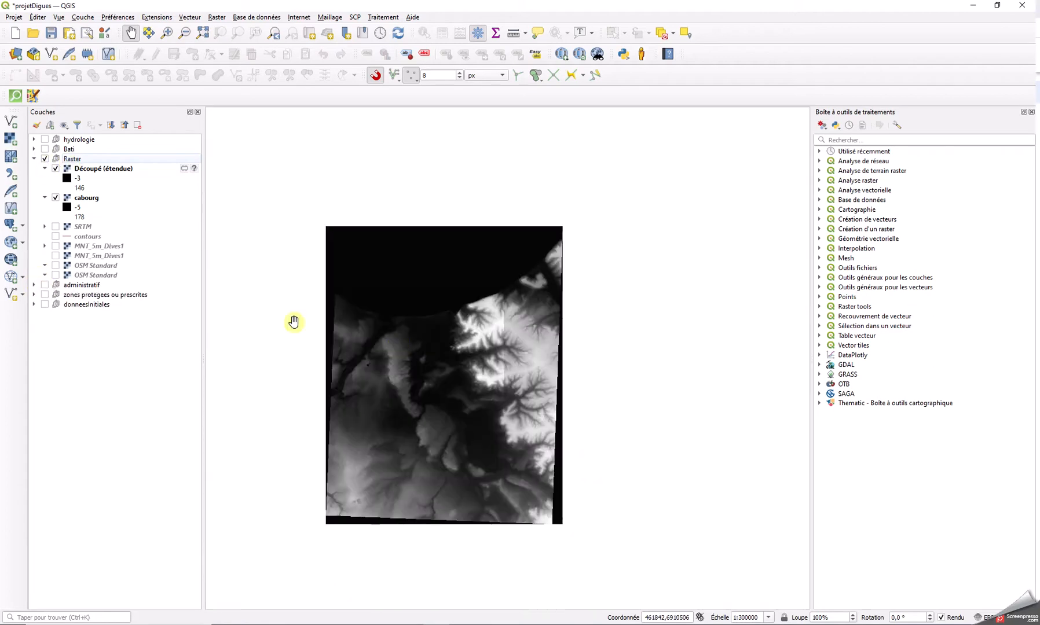
click(56, 199)
click(56, 198)
click(56, 198)
click(74, 198)
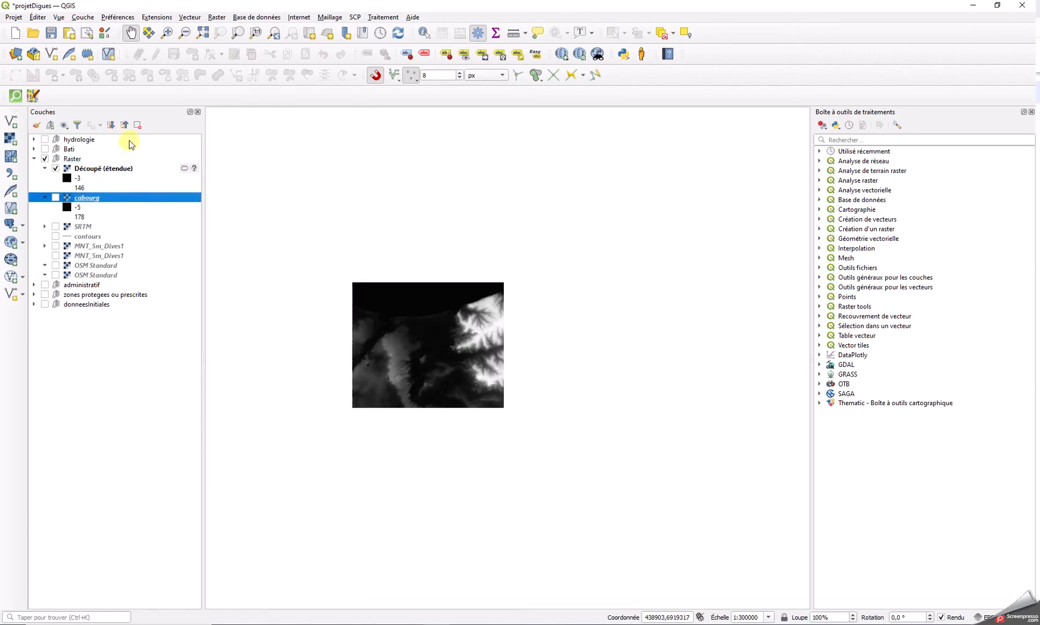
click(138, 126)
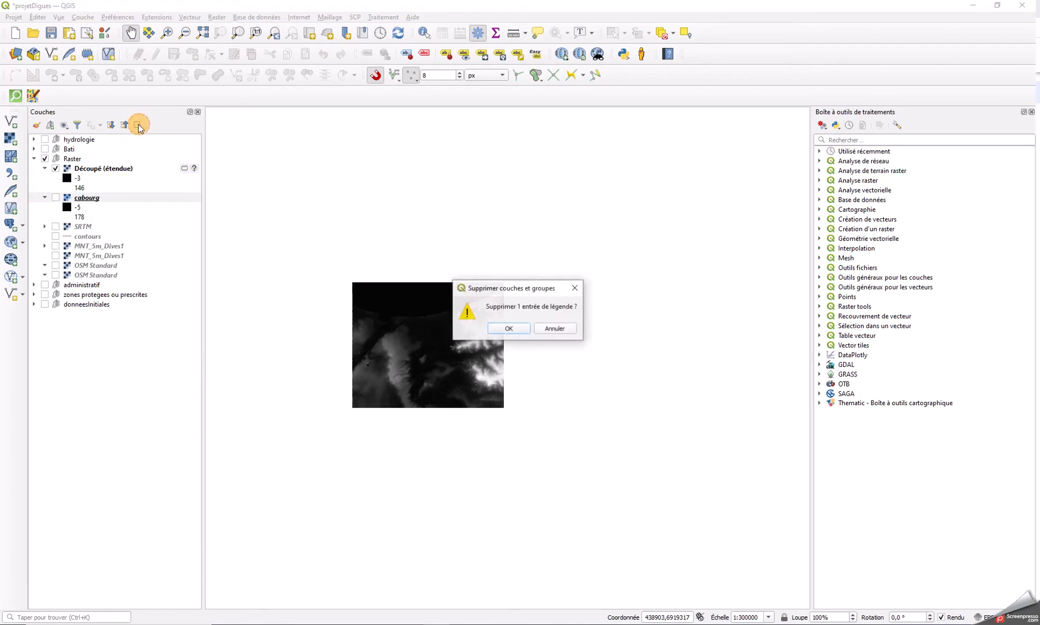
click(508, 328)
- Assign the project CRS EPSG:2154 - RGF93 / Lambert-93 to the clipped layer Découpé (étendue) and apply it
click(84, 169)
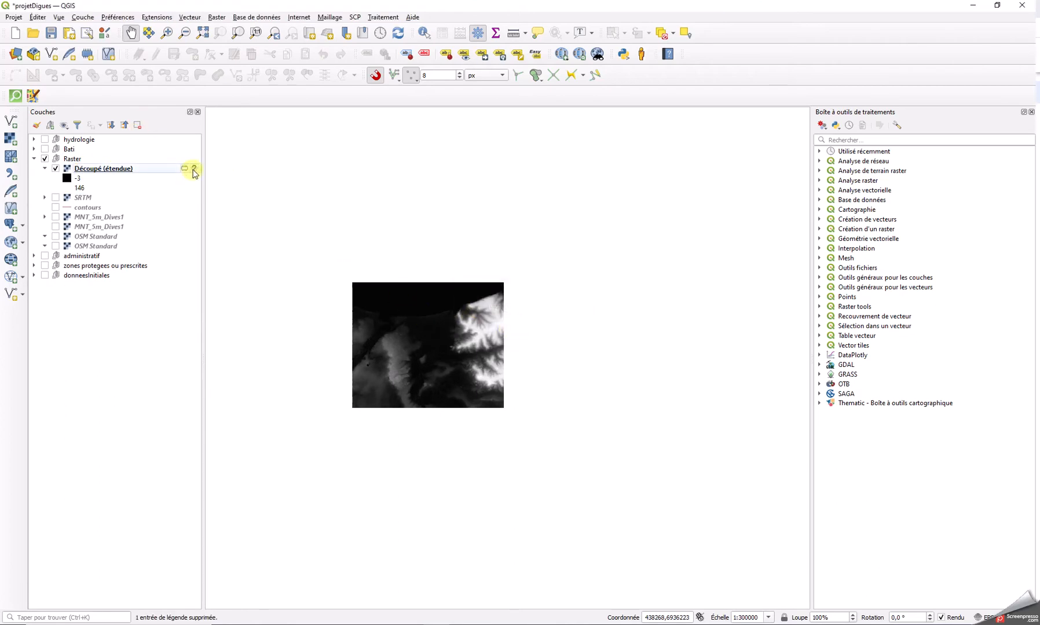
mouse_move(194, 173)
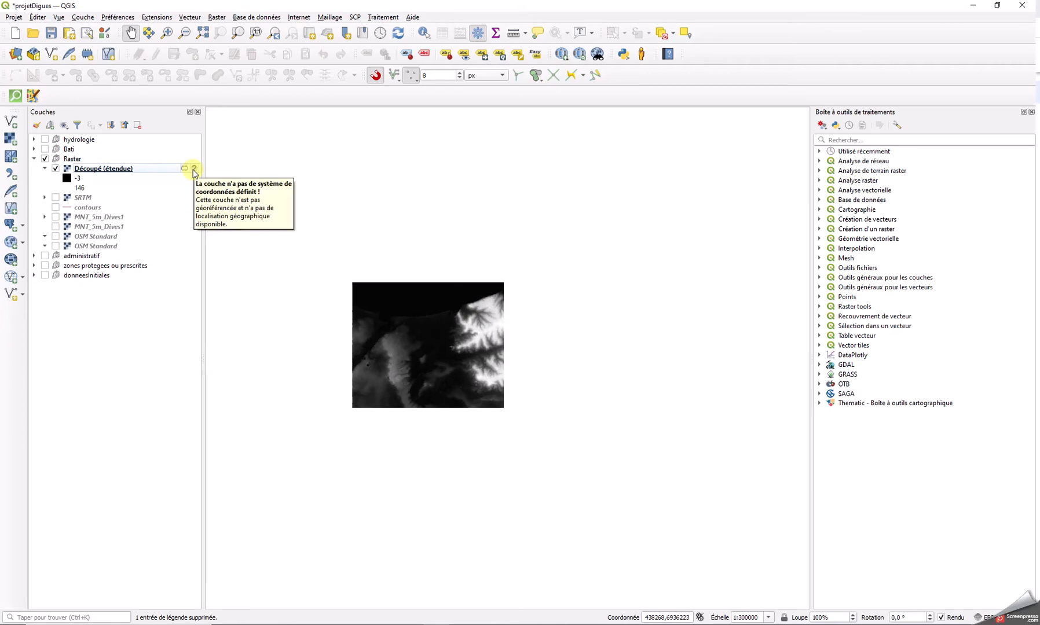
right_click(99, 168)
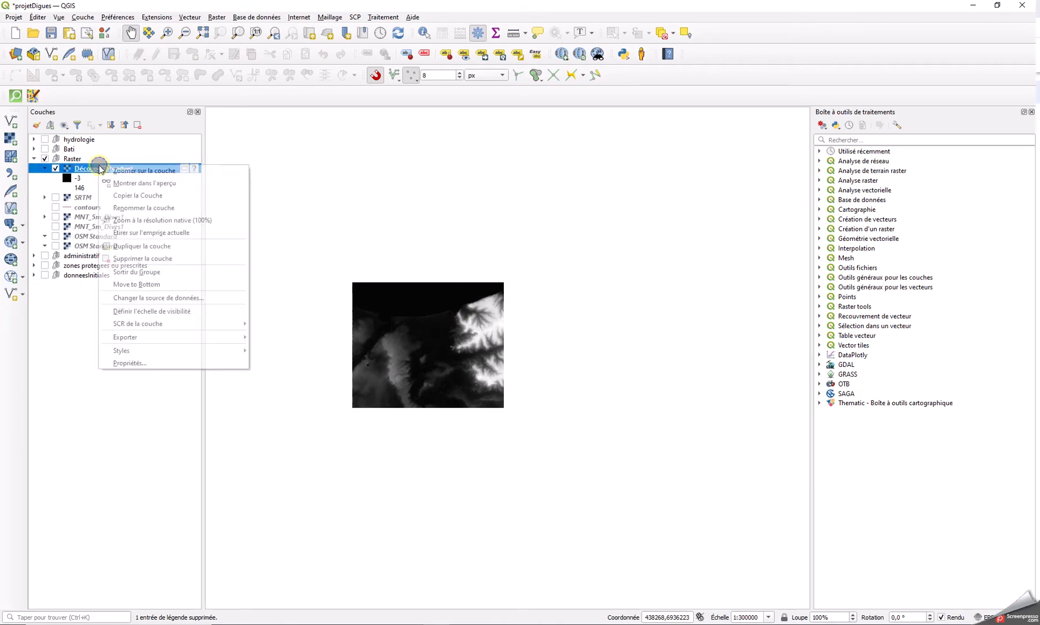
click(164, 363)
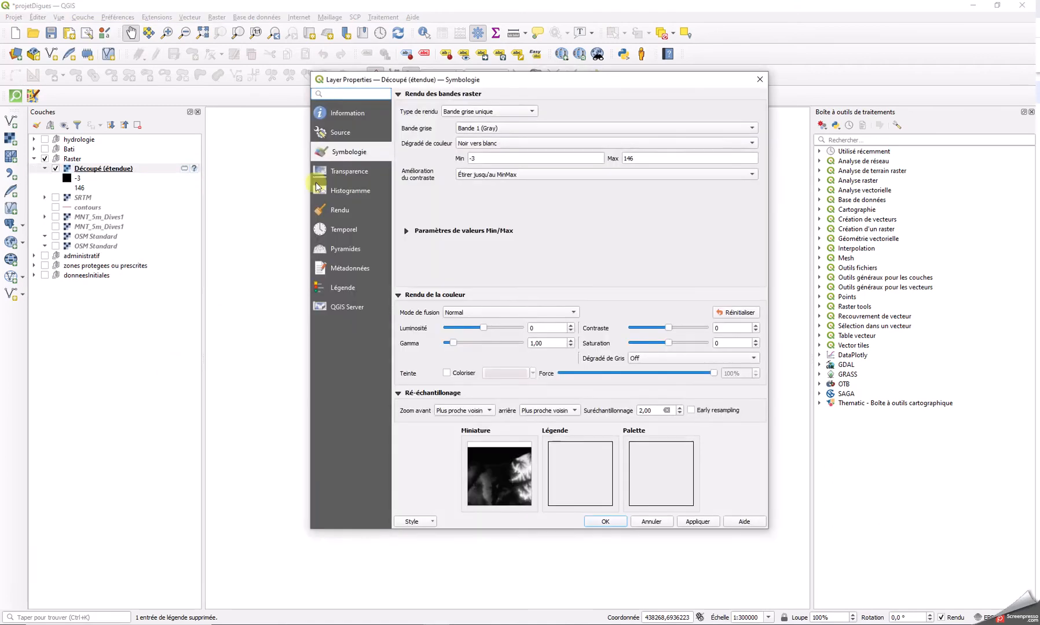
click(340, 136)
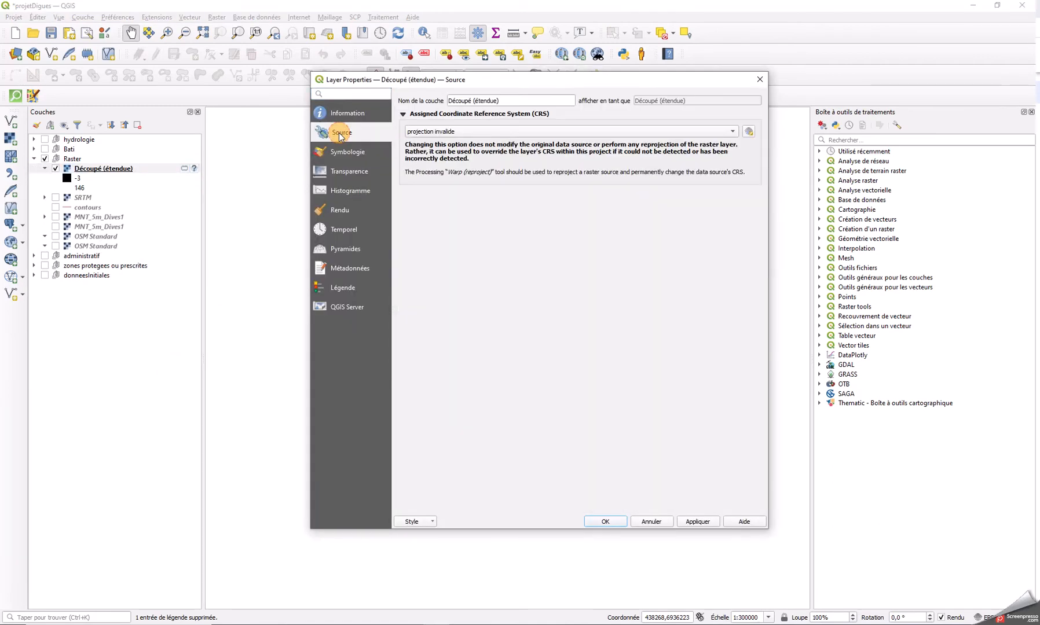
click(542, 130)
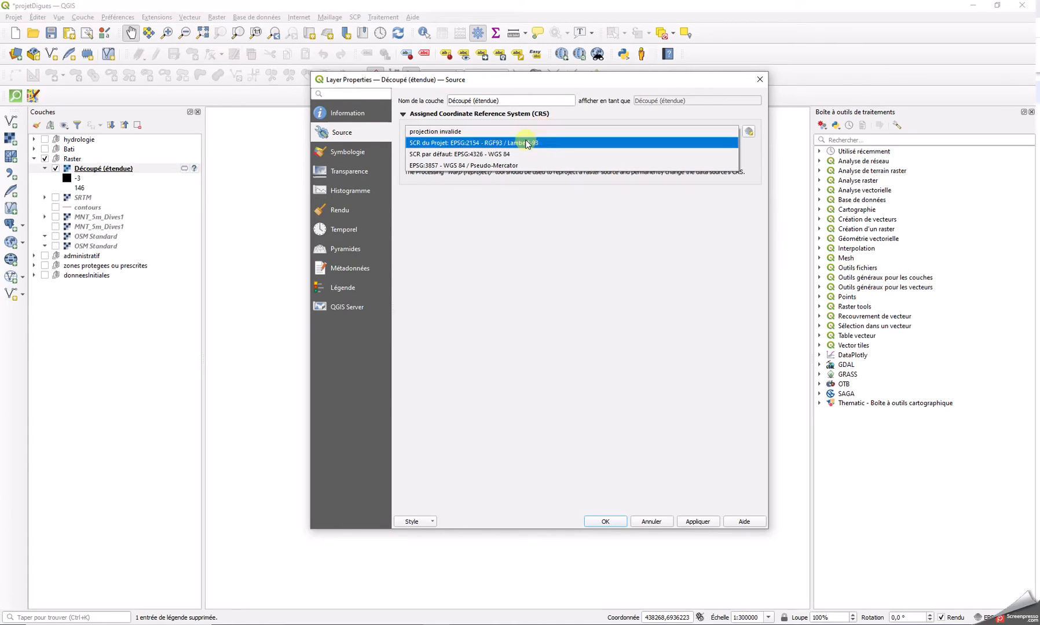
click(526, 140)
click(685, 523)
click(620, 524)
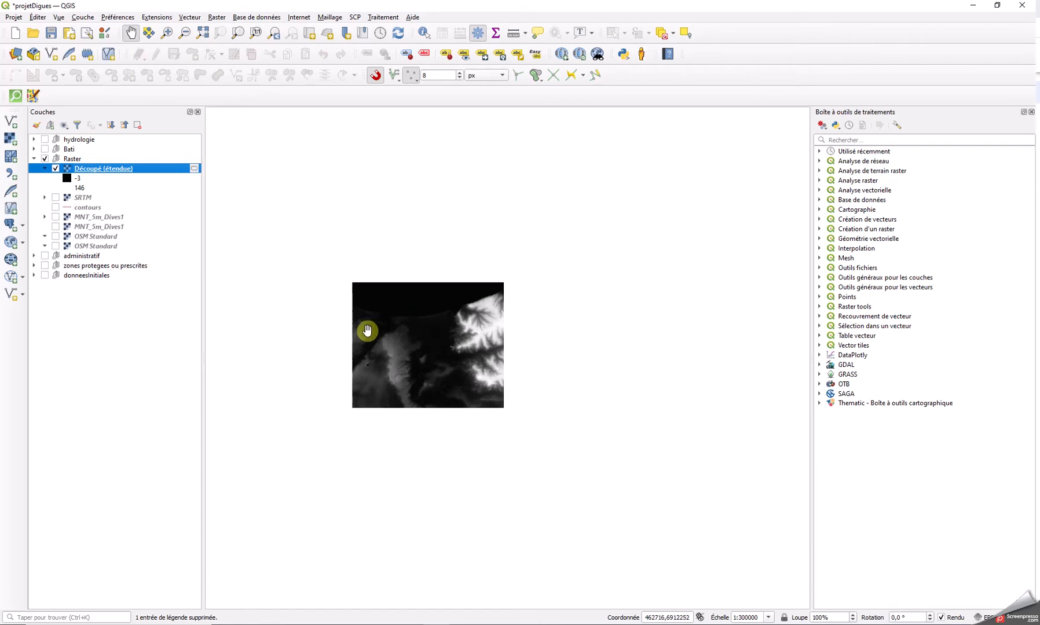
- Set the render type of the Découpé (étendue) layer's symbology to Pseudo-couleur à bande unique
right_click(135, 174)
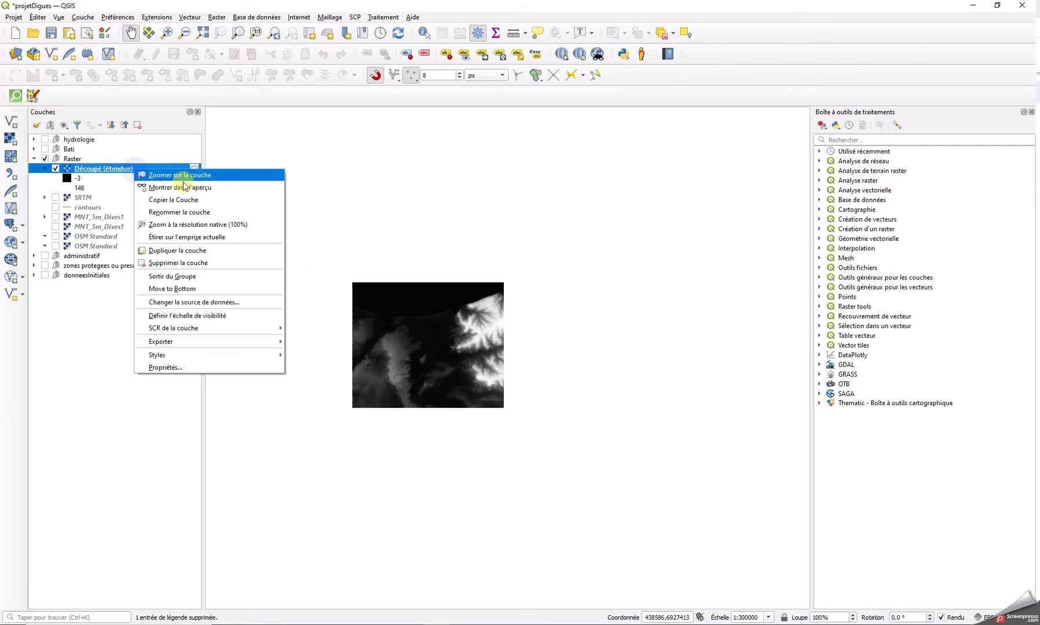
click(157, 173)
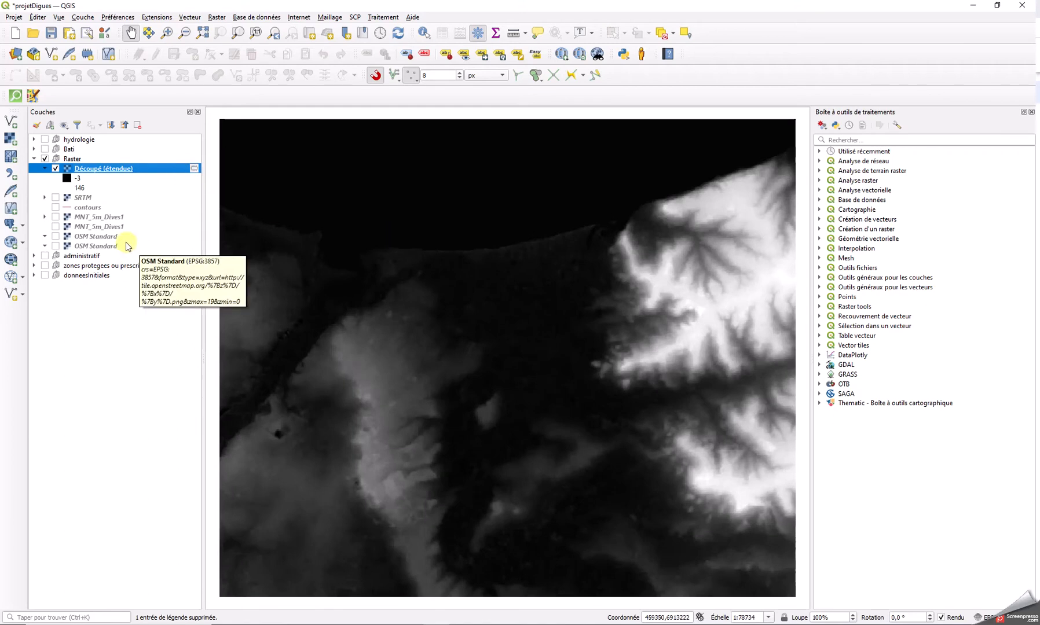
right_click(105, 170)
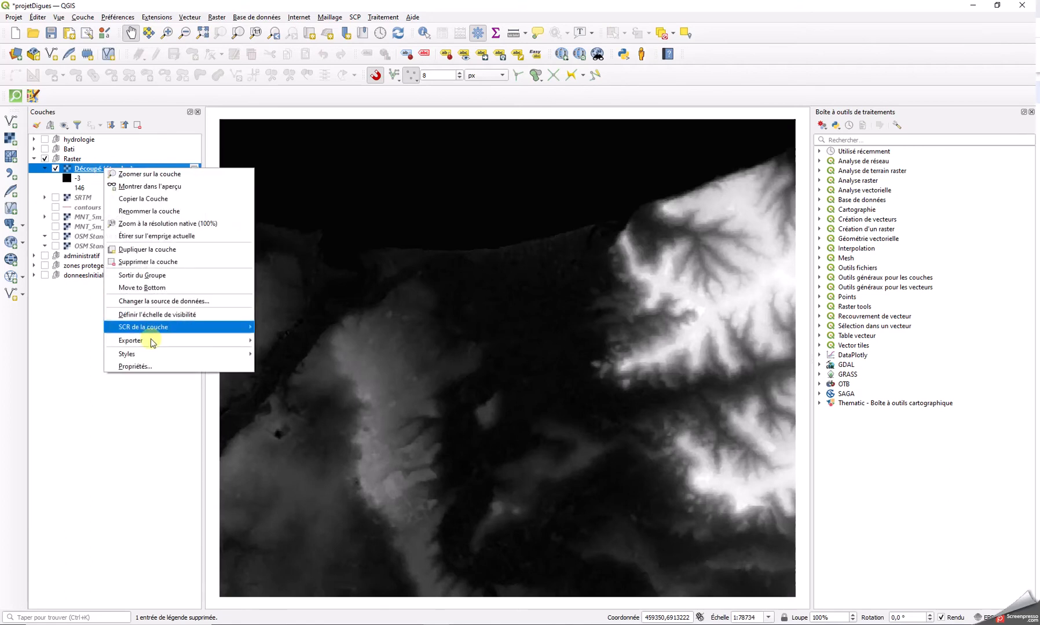
click(155, 365)
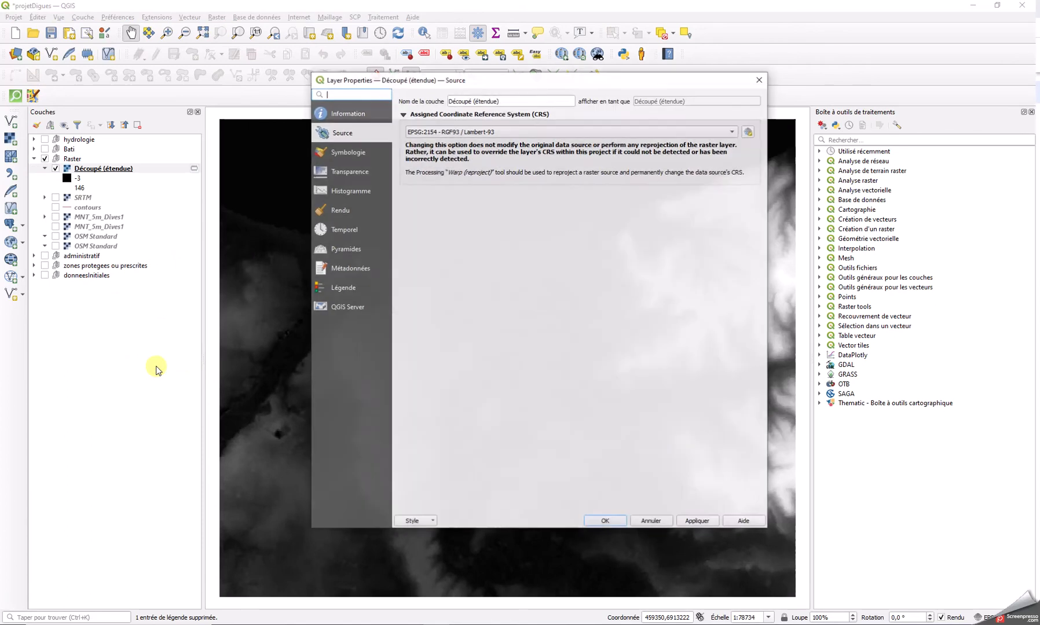
click(347, 152)
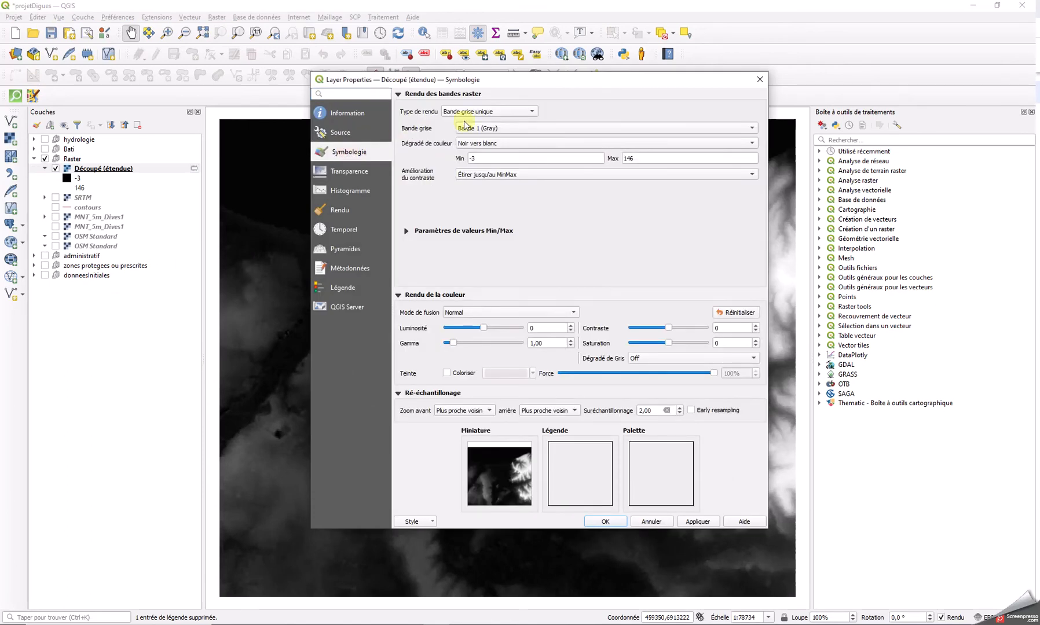
click(495, 112)
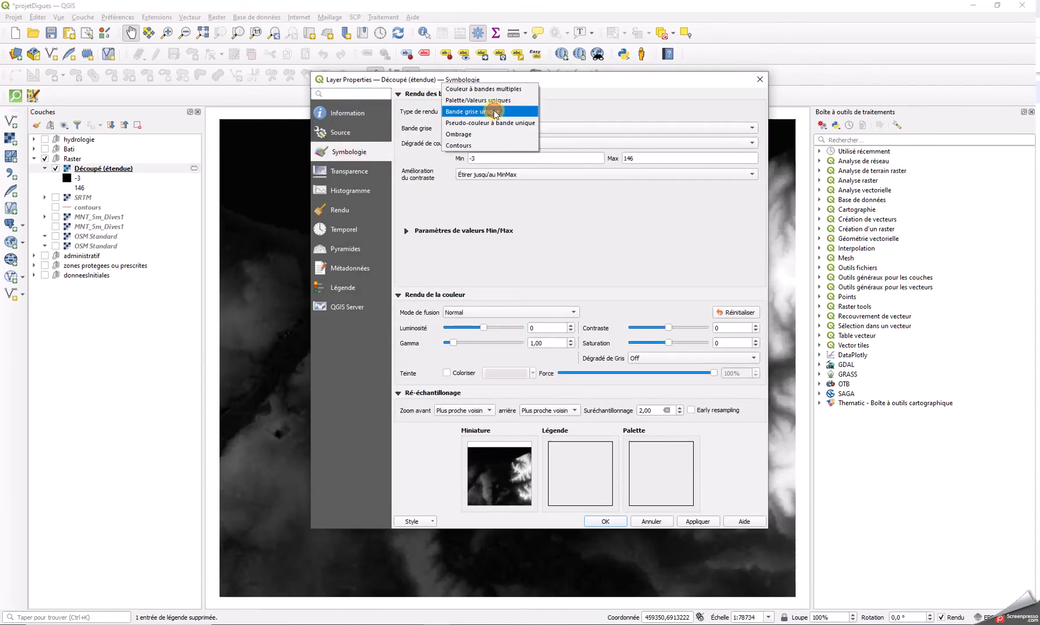
click(463, 123)
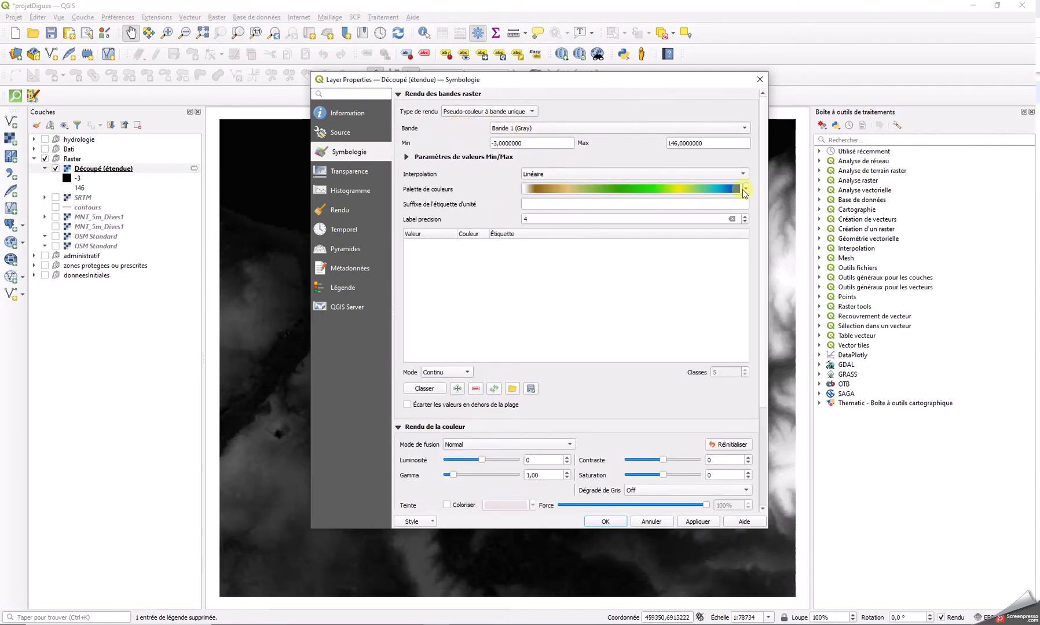
- Create a new colour ramp of type Dégradé for the layer's pseudocolour rendering
click(745, 190)
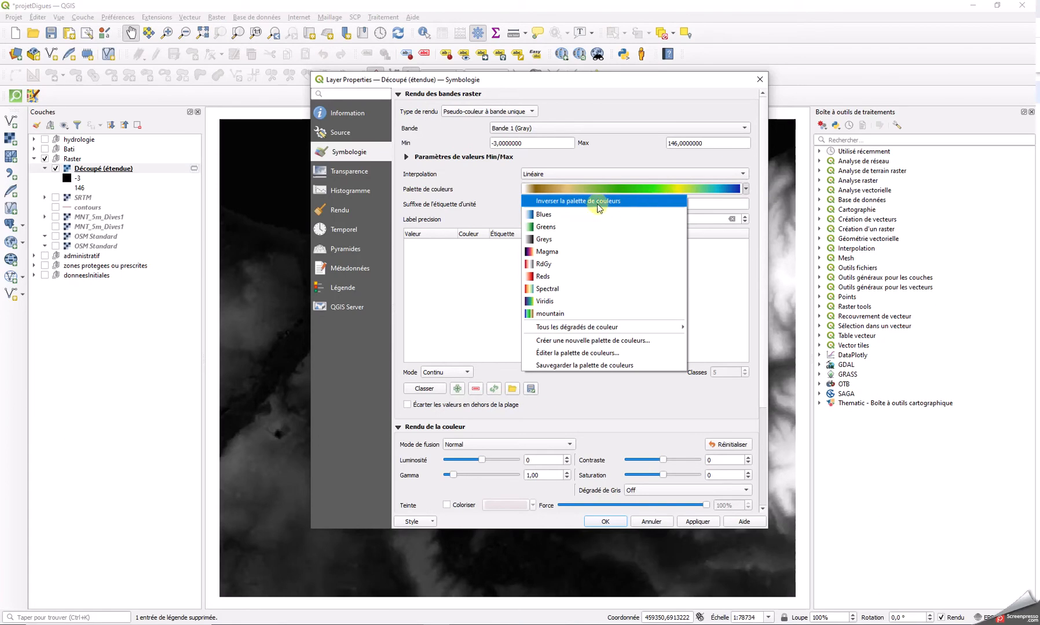
click(563, 190)
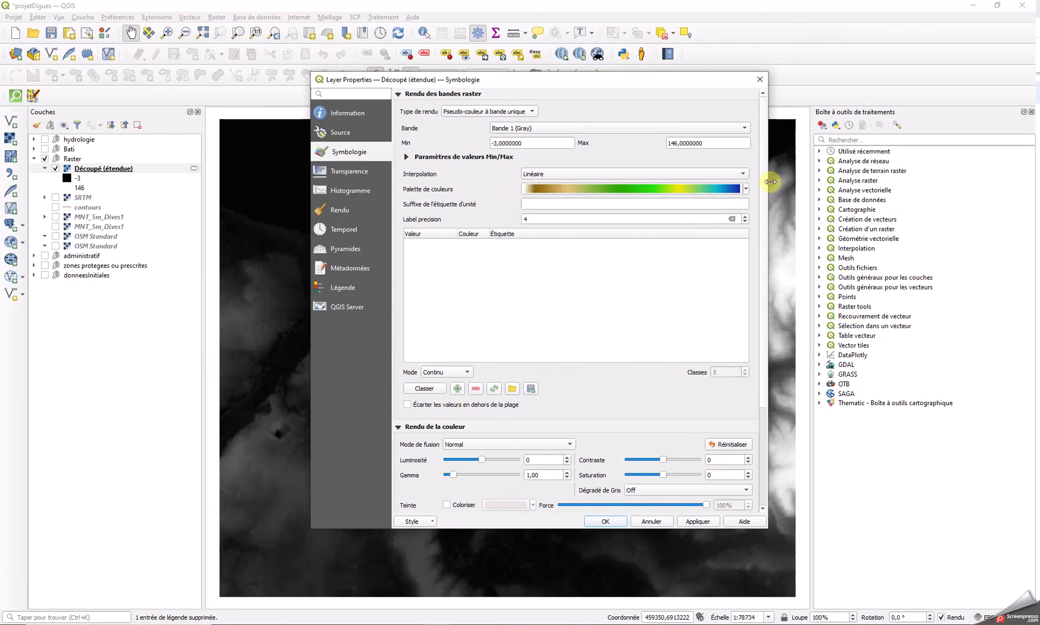
click(746, 189)
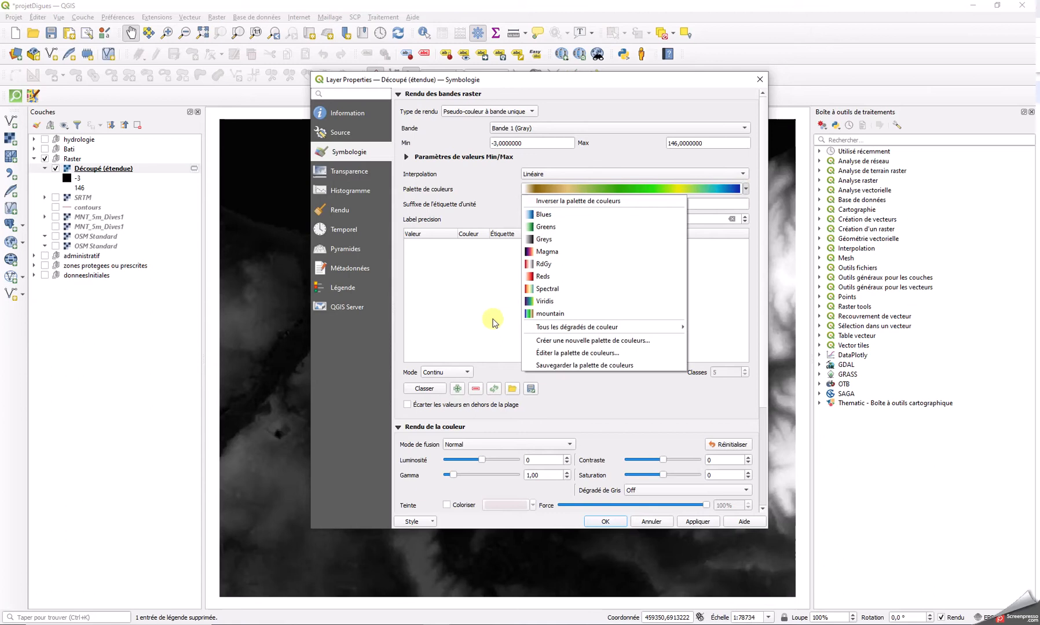
click(565, 346)
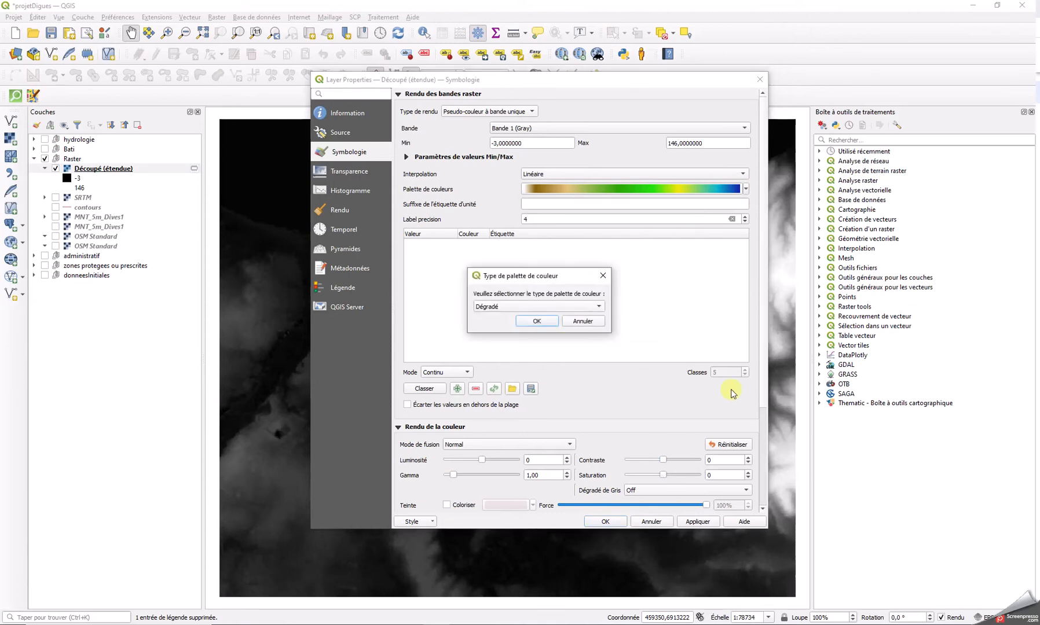
click(540, 322)
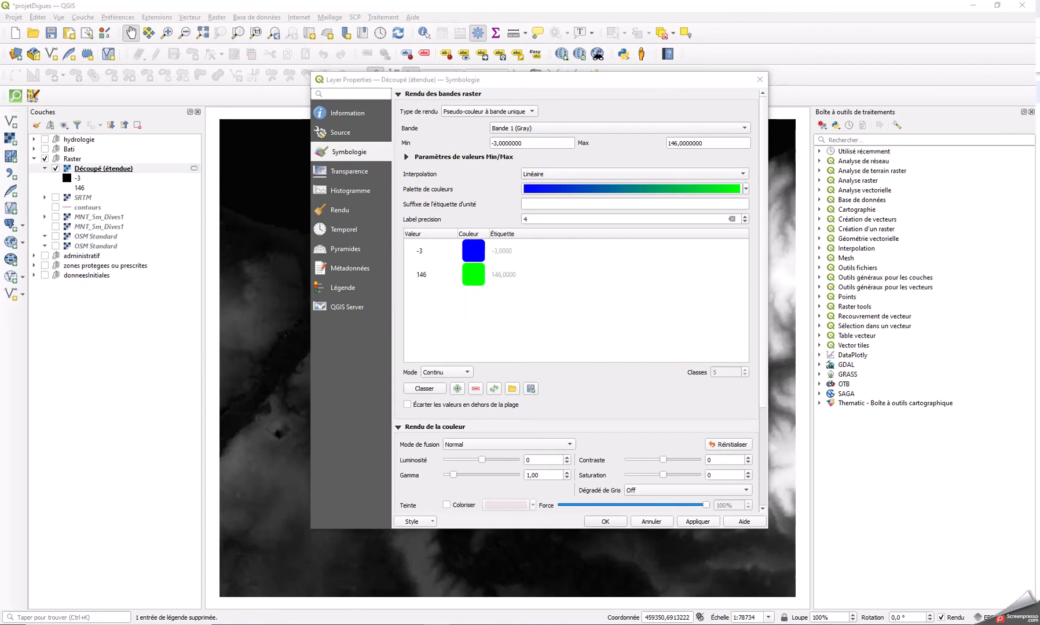
- Edit the colour ramp and set its end colour, Couleur 2, to dark brown #735b05
click(632, 188)
drag(420, 170, 684, 224)
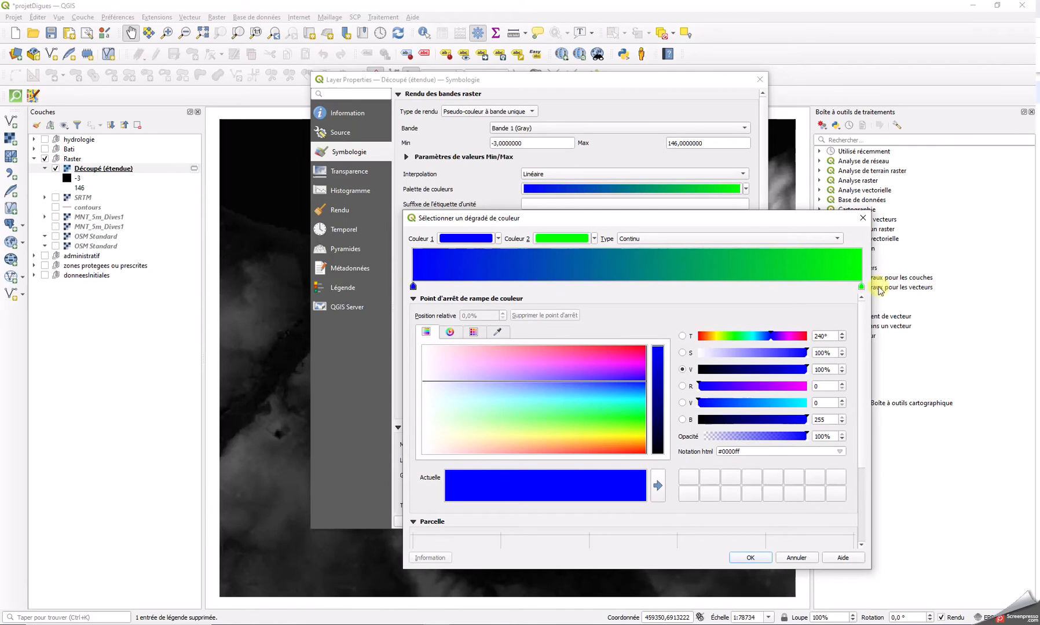
click(594, 239)
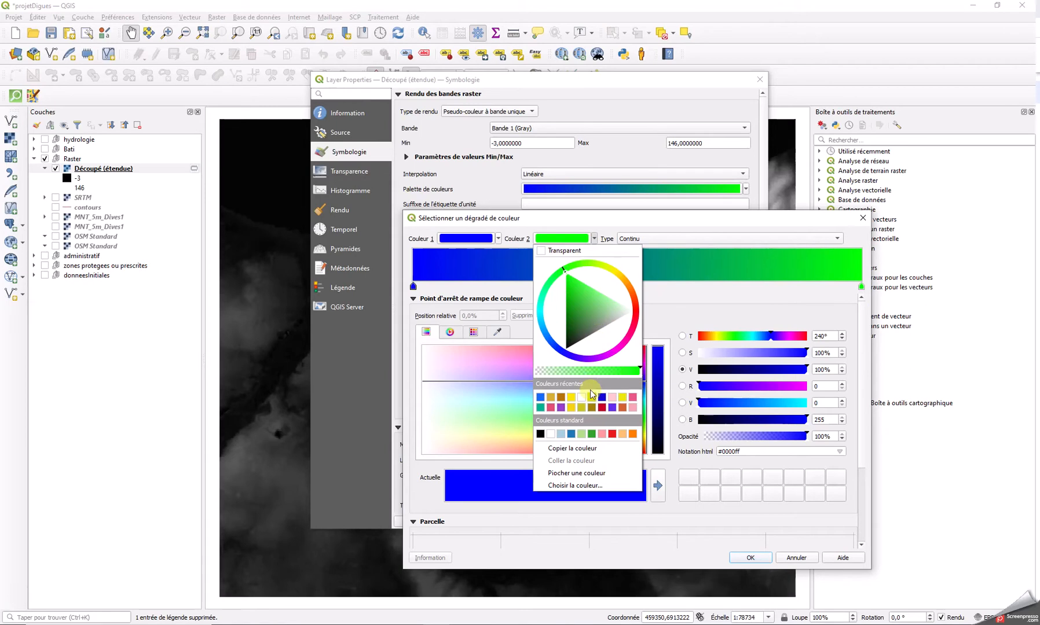
click(593, 409)
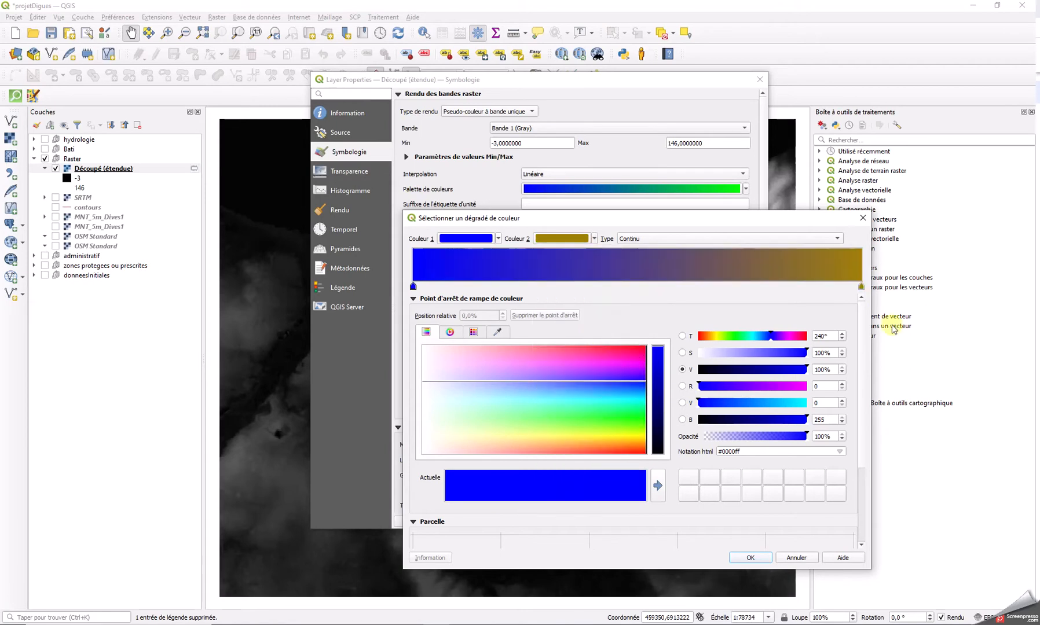
click(862, 287)
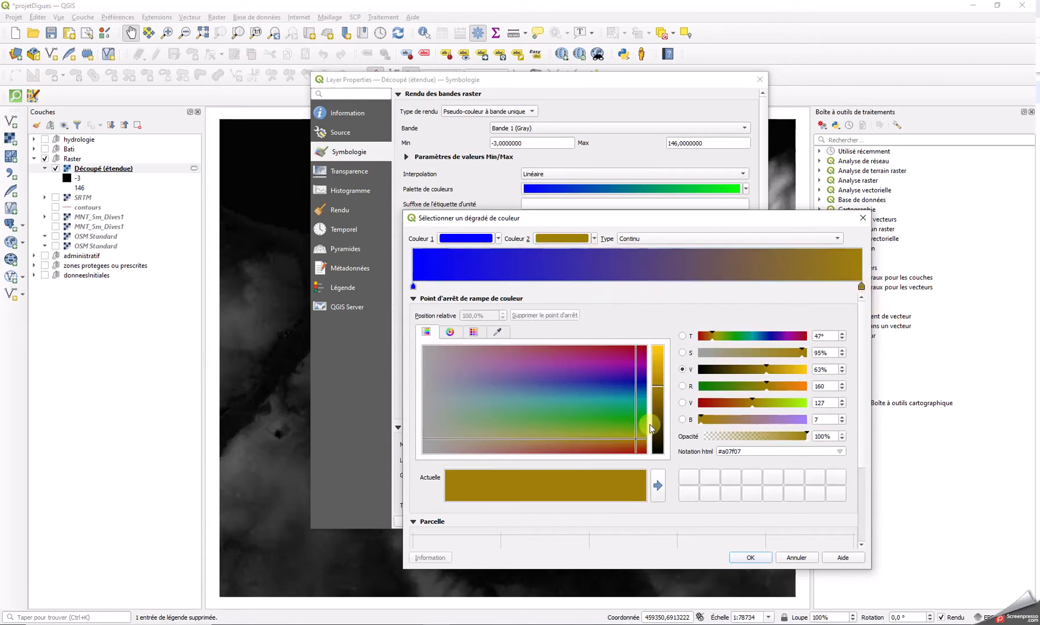
click(658, 405)
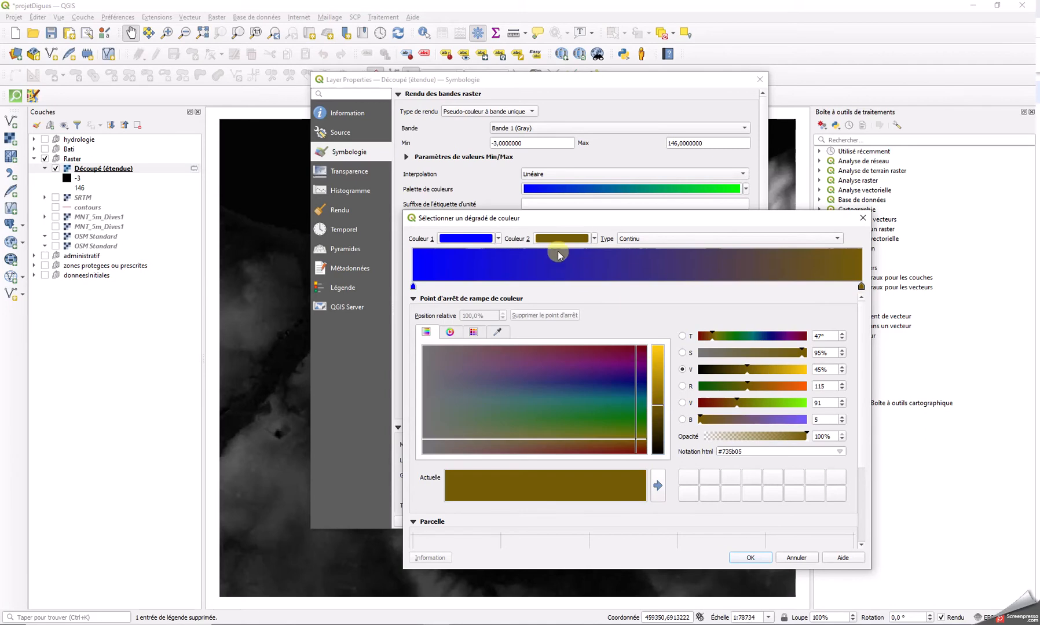
- Add an intermediate gradient stop at about 28.6% and colour it bright green #08da13
click(626, 270)
double_click(625, 268)
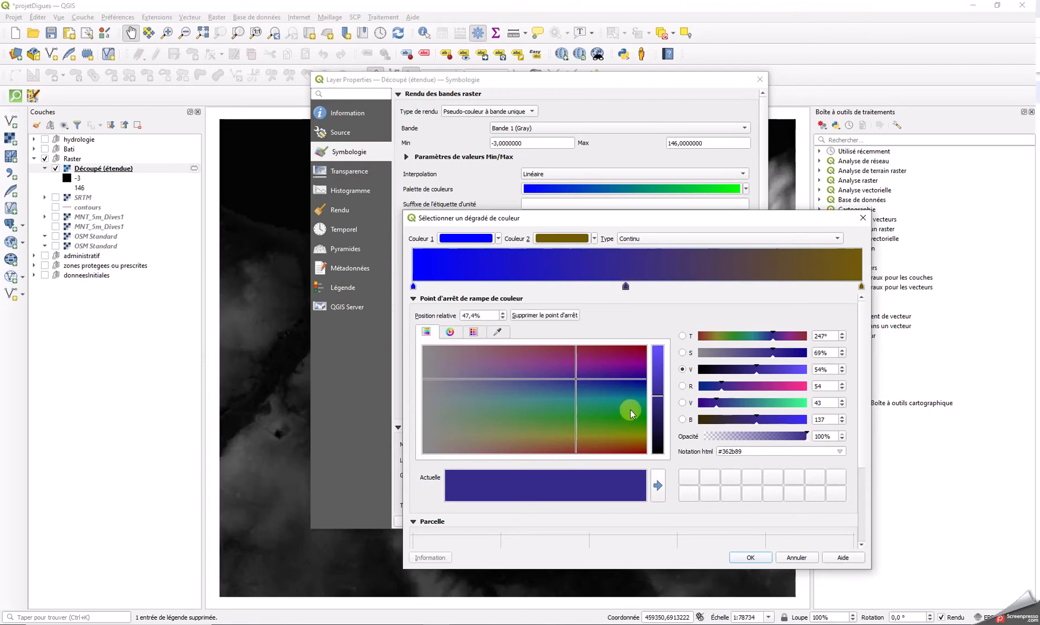
click(637, 416)
click(658, 409)
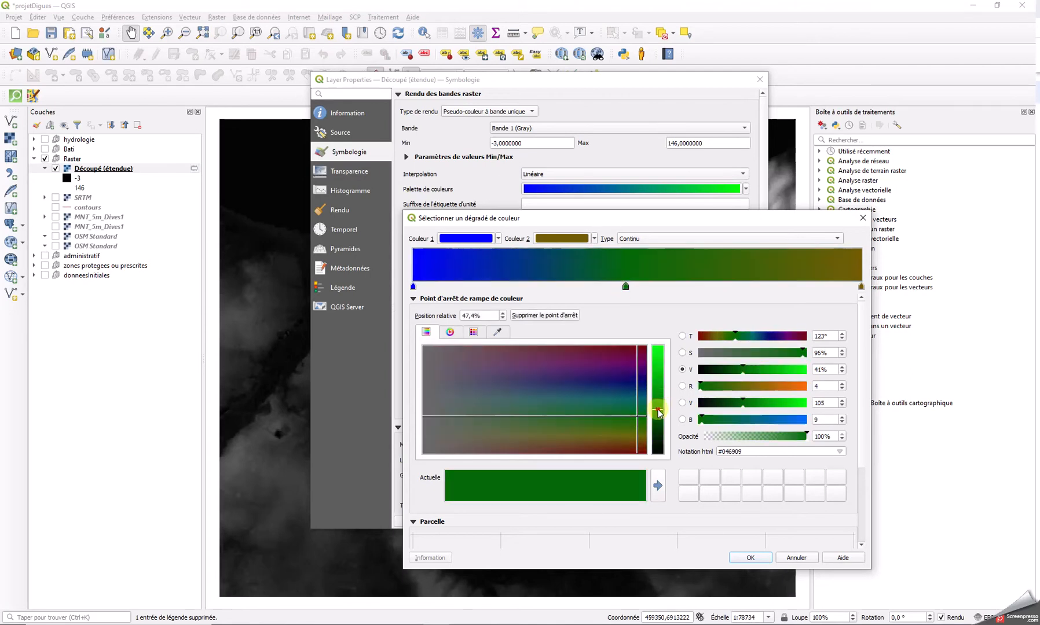
drag(635, 278, 541, 271)
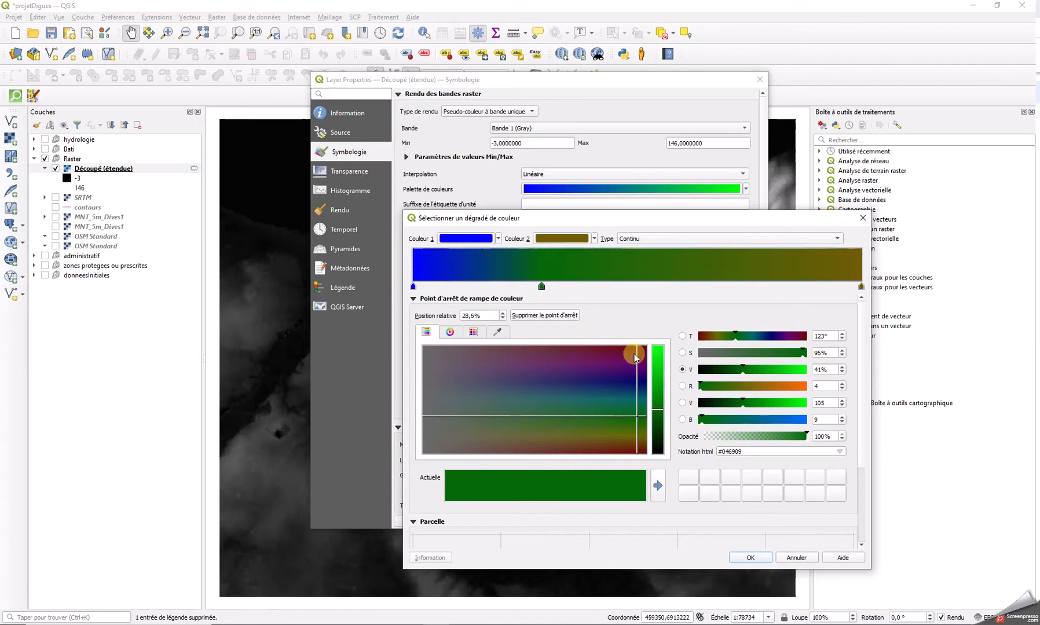
click(660, 362)
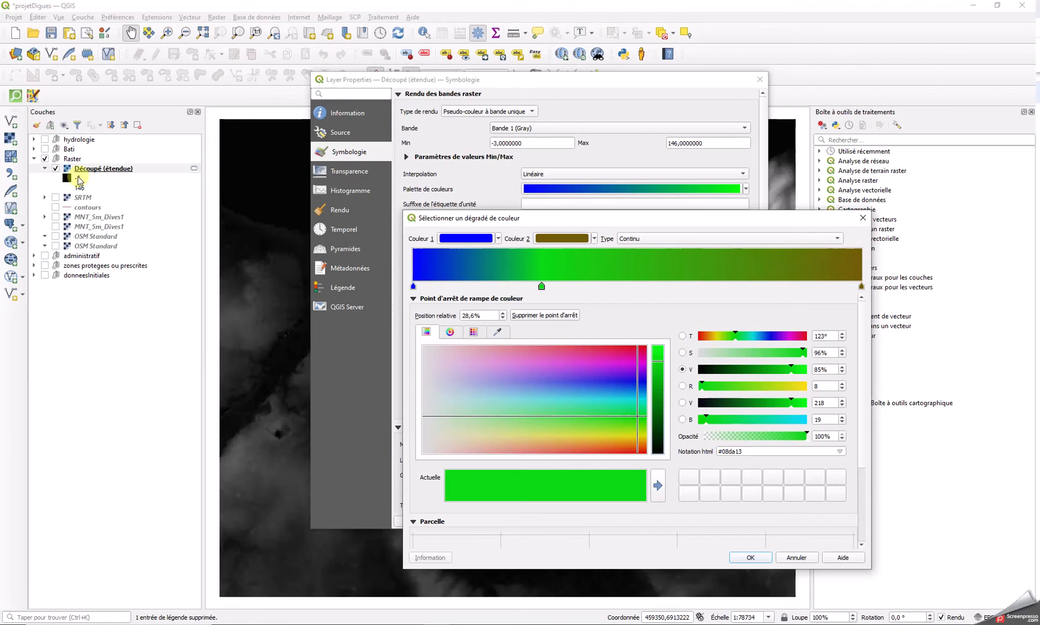
- Add two stops near the ramp's blue start: cyan #0dd9f4 at about 1.4% and soft blue #616ee7 at about 3.5%
double_click(420, 278)
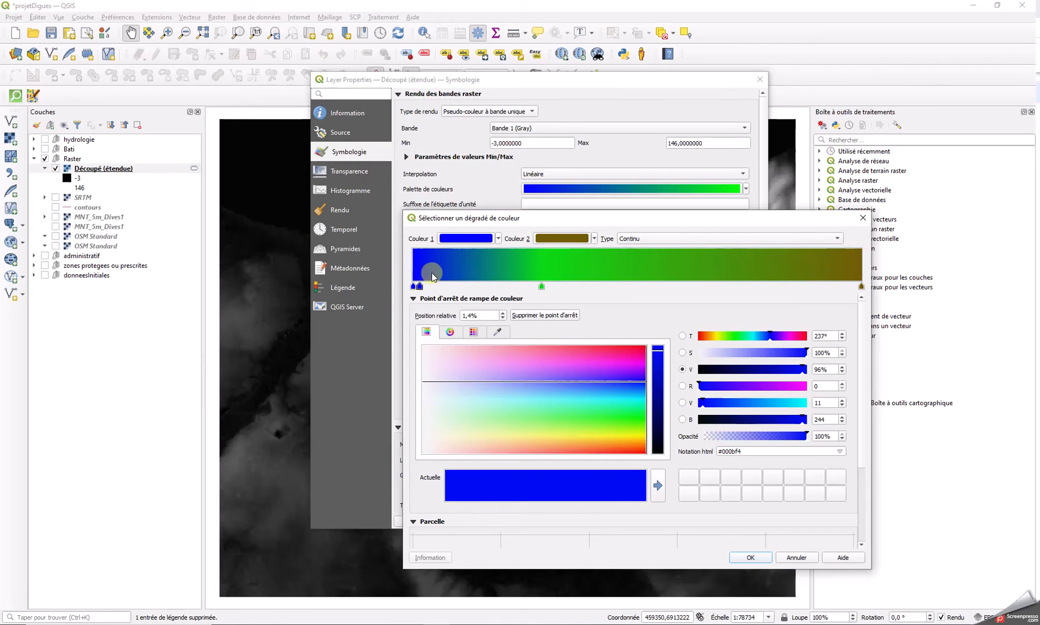
double_click(427, 280)
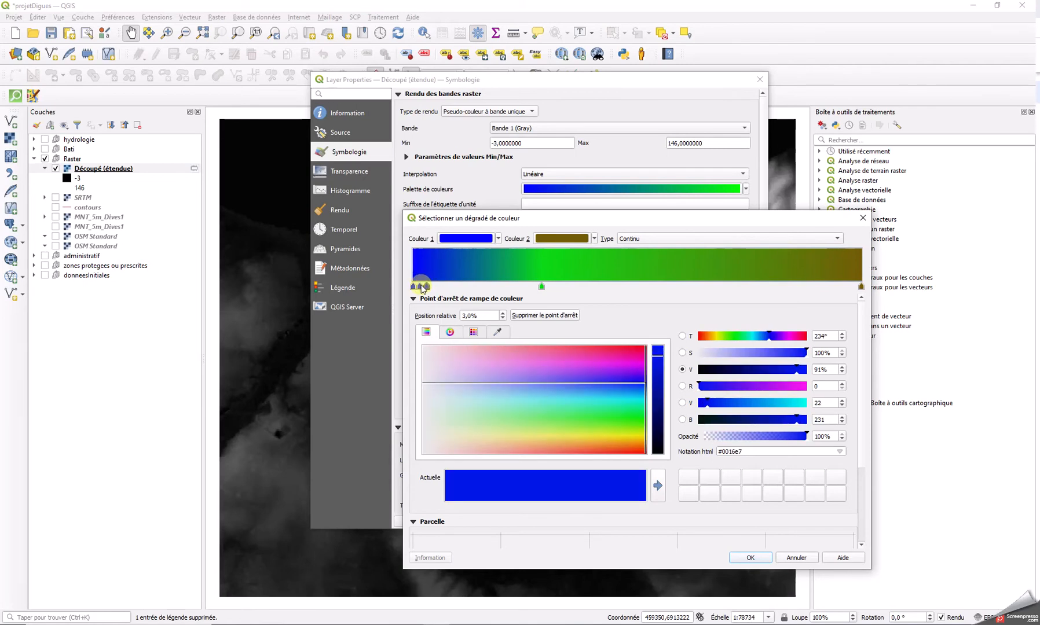
click(634, 398)
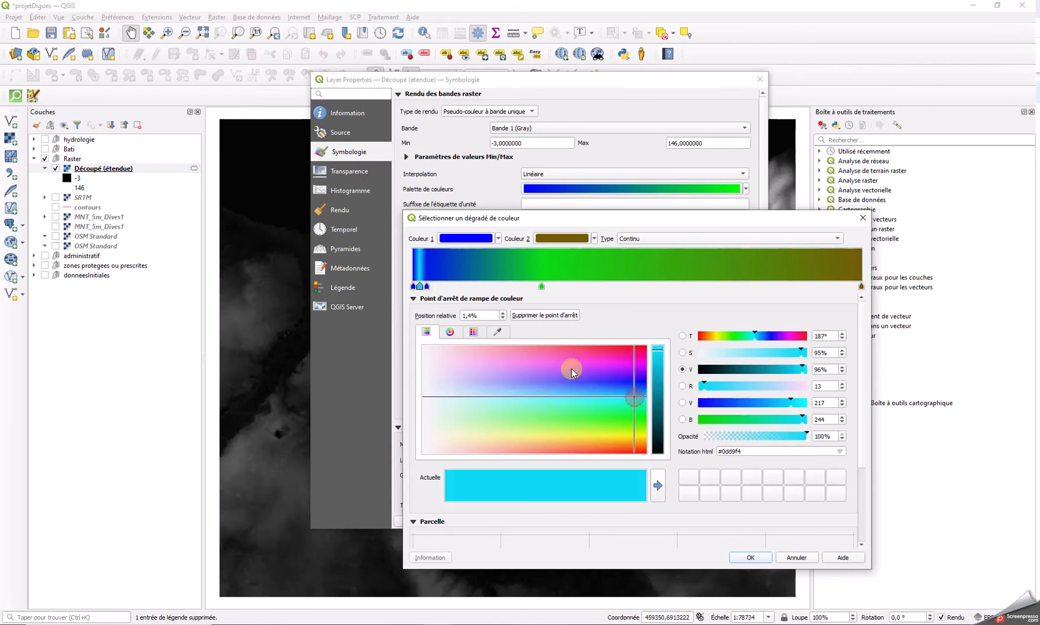
click(428, 286)
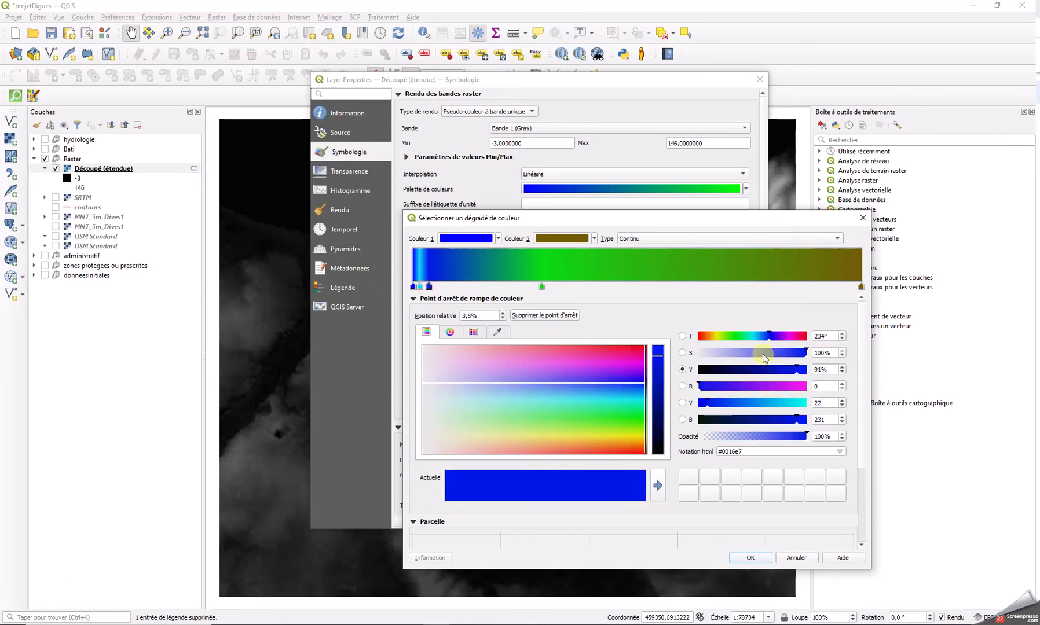
click(762, 353)
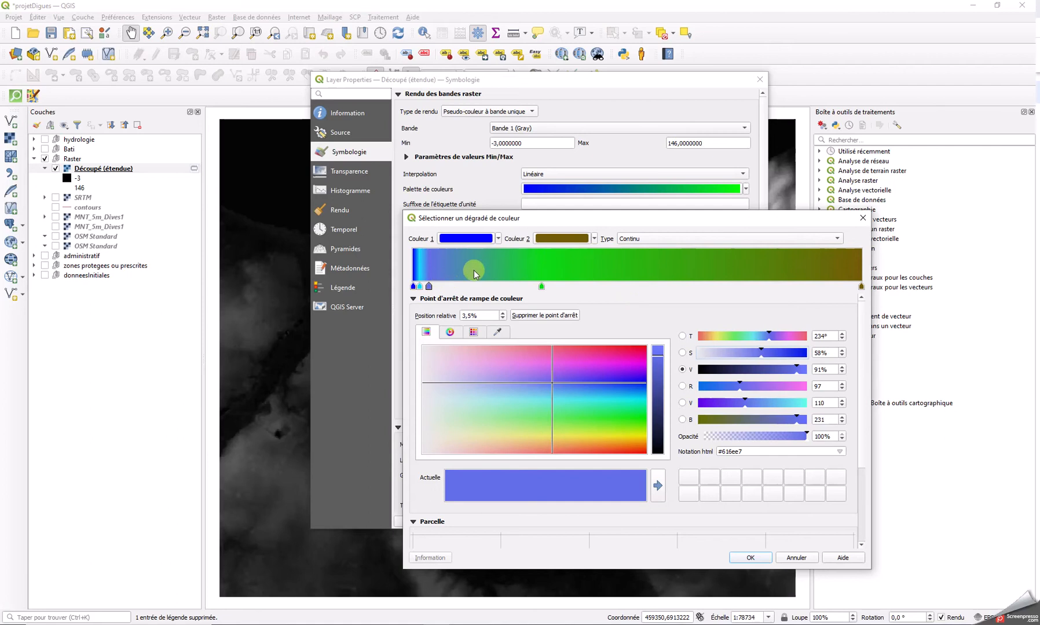
- Add a yellow-green #b8c804 stop just after the soft blue one and place it at about 5.2%
click(445, 280)
drag(629, 412, 641, 433)
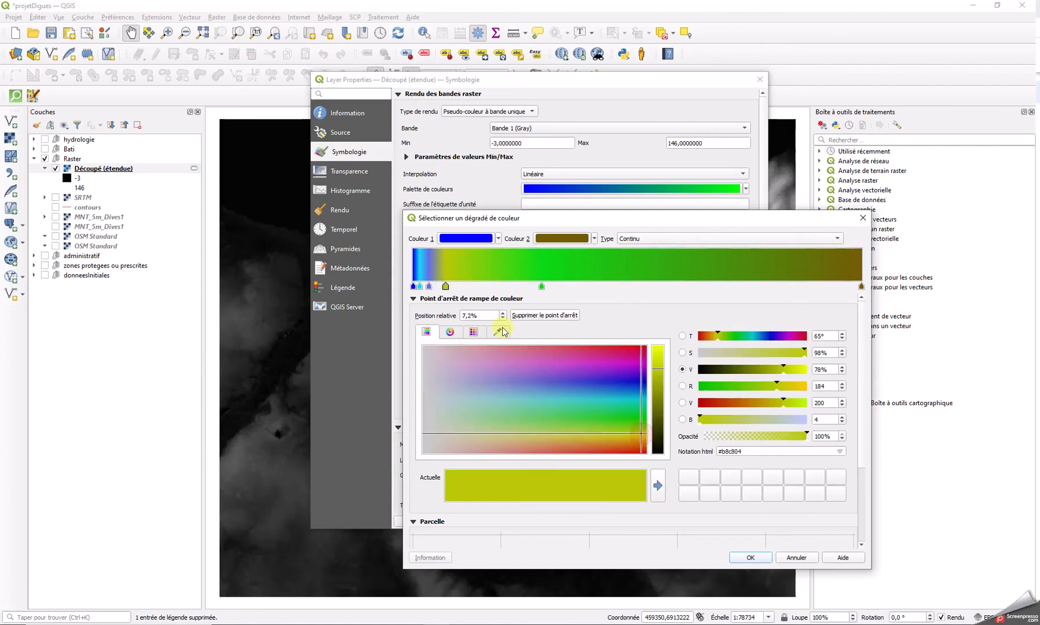
drag(446, 287, 438, 287)
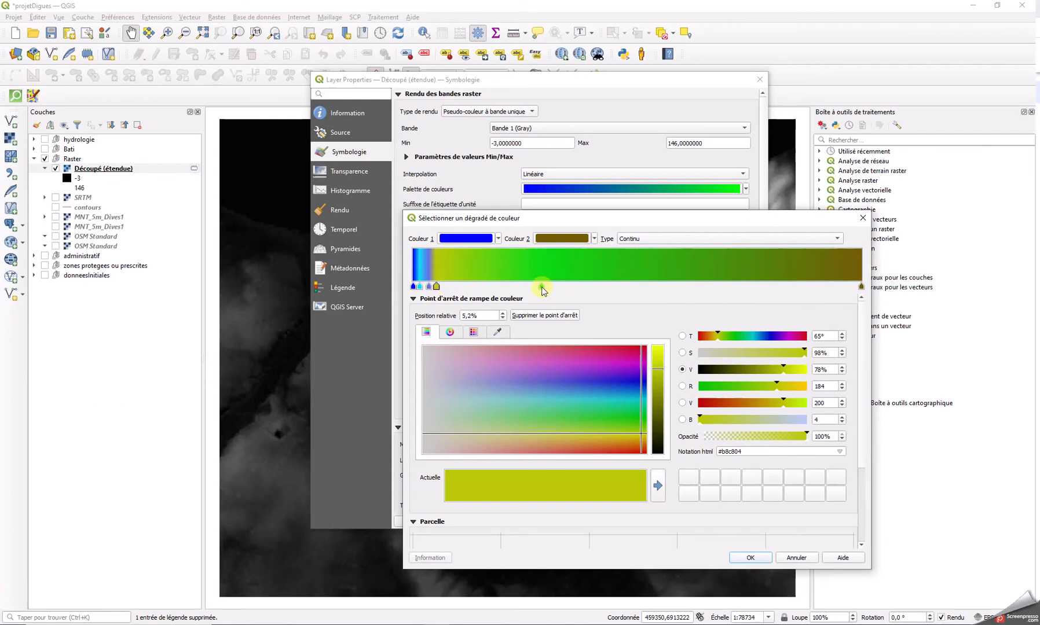
- Move the bright green stop to 14.4% and add a dark green #237309 stop at about 47.8%
drag(541, 287, 477, 287)
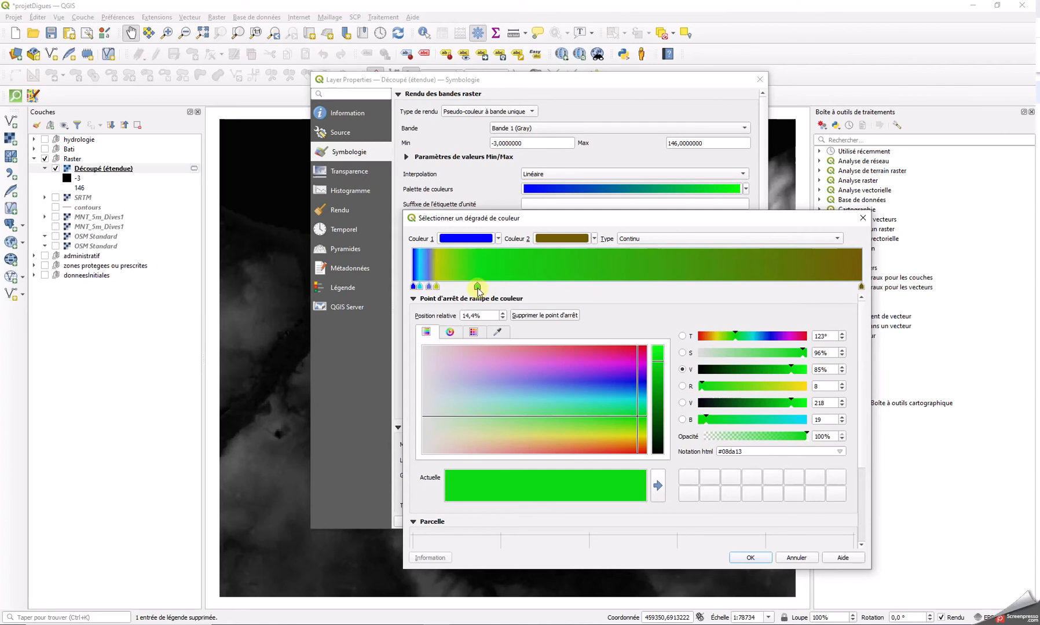
click(628, 272)
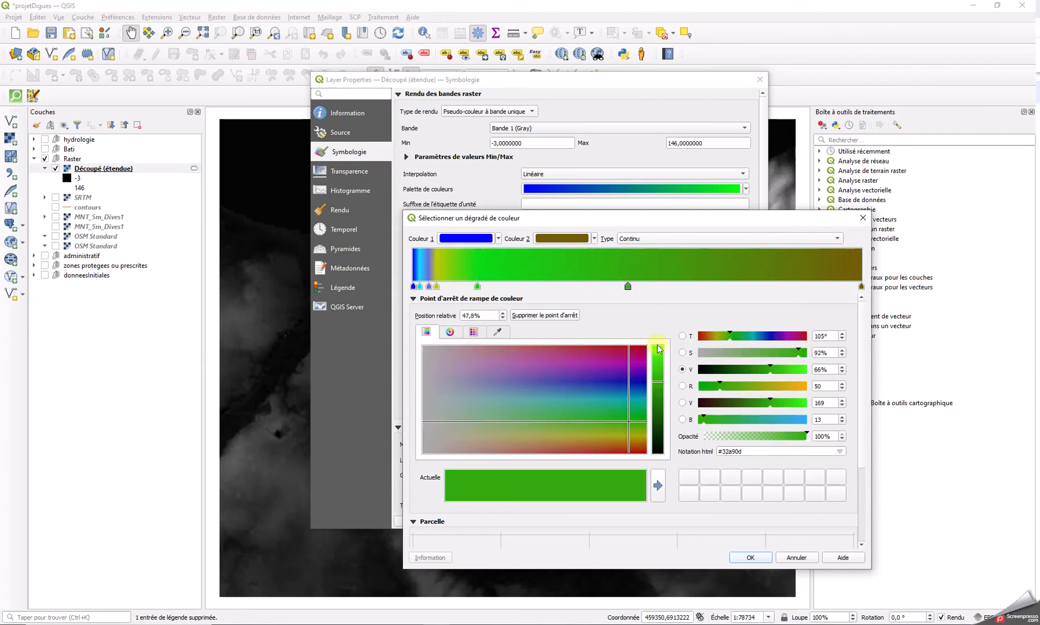
click(654, 403)
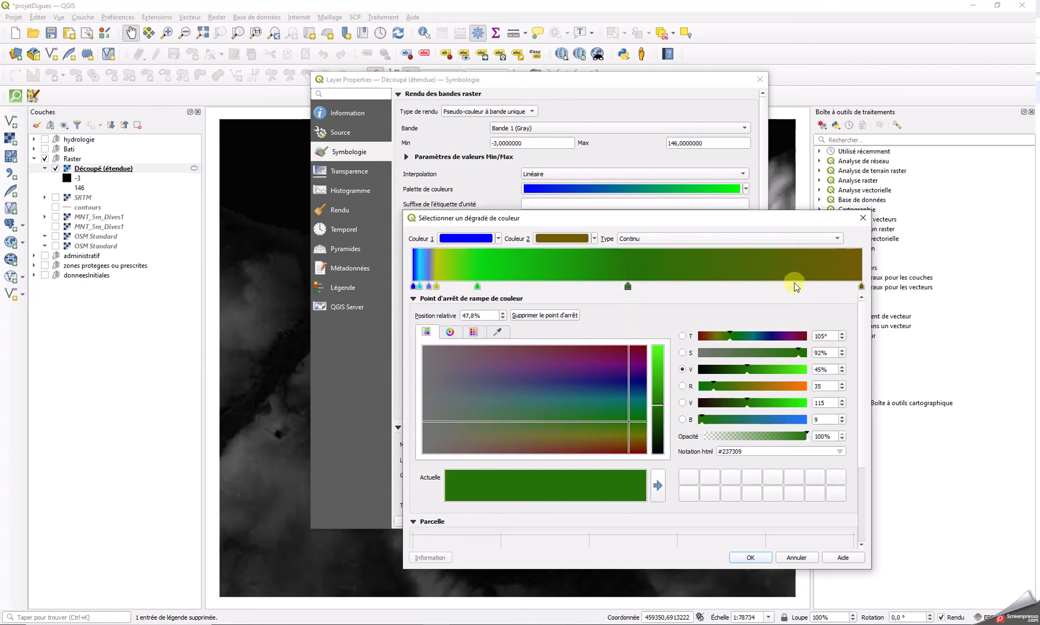
- Add a golden yellow #e3c72b stop between the dark green stop and the brown end, and place it at about 62%
click(745, 271)
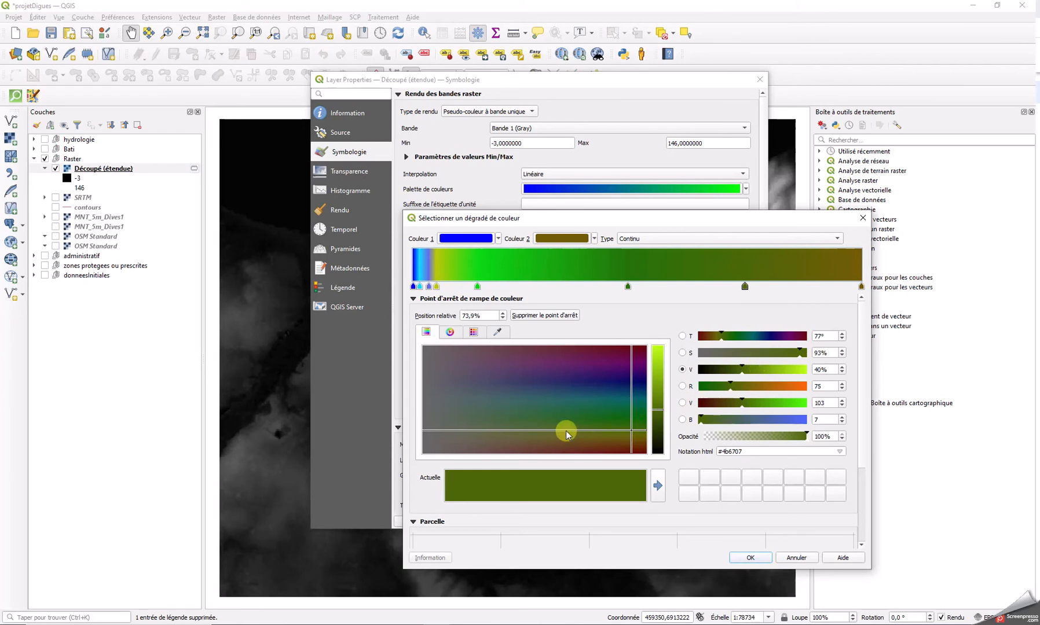
click(615, 446)
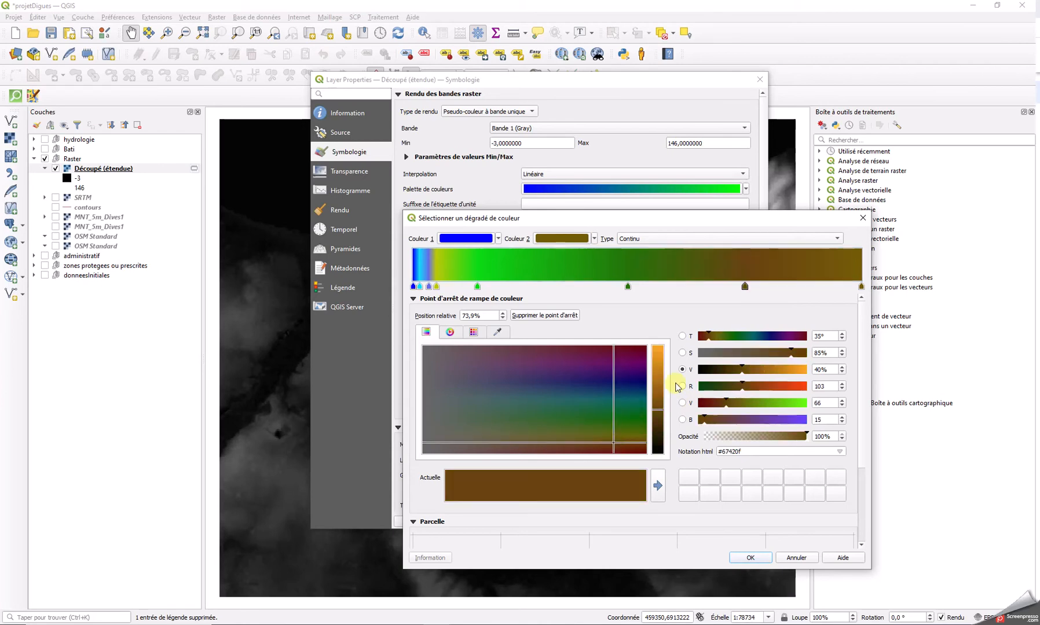
click(658, 374)
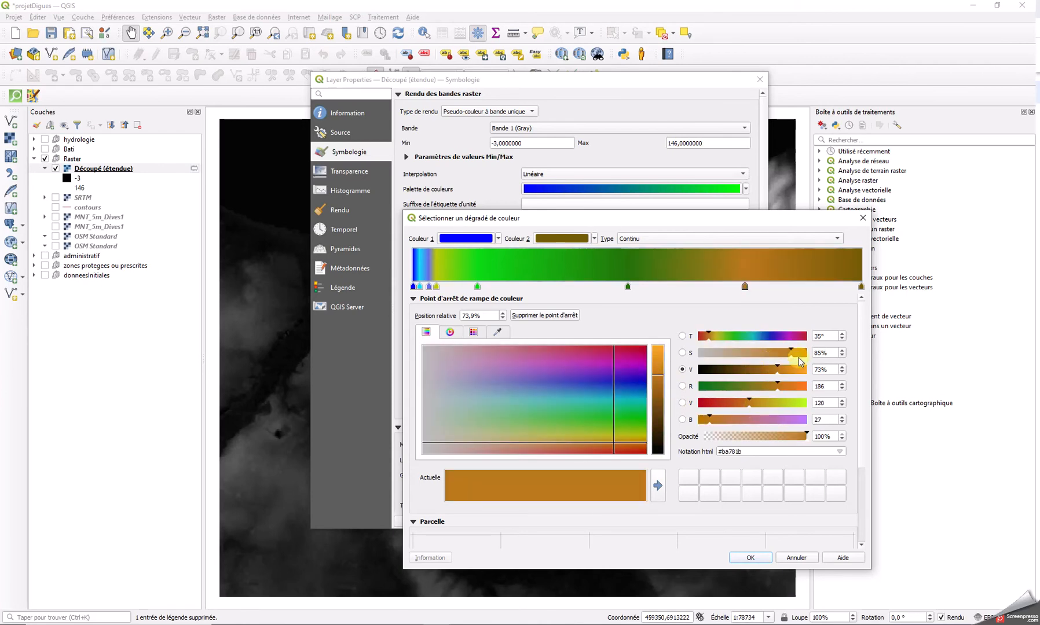
click(767, 352)
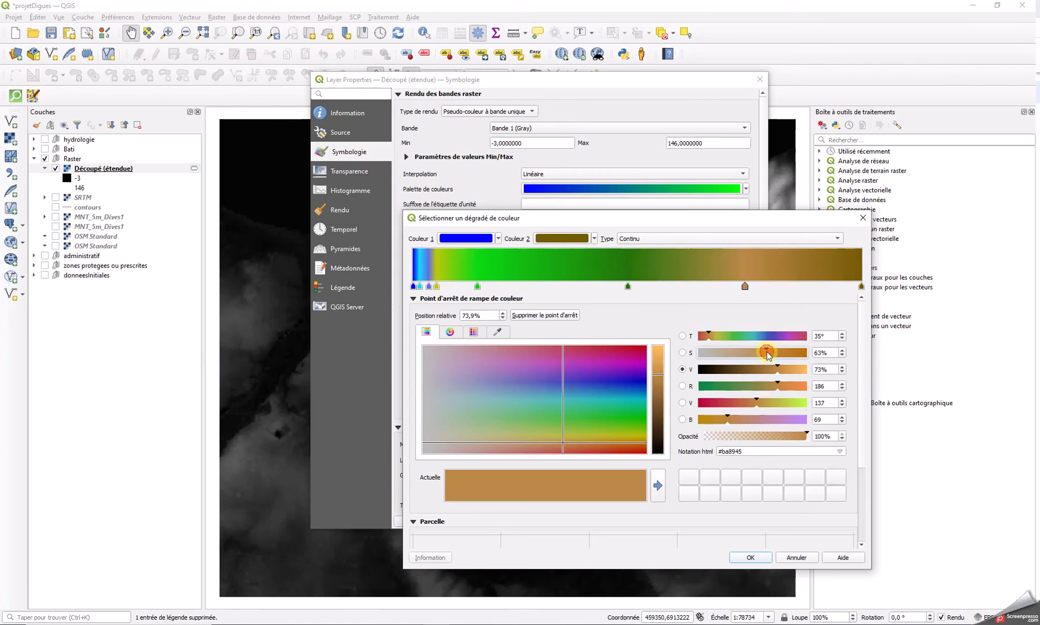
click(797, 371)
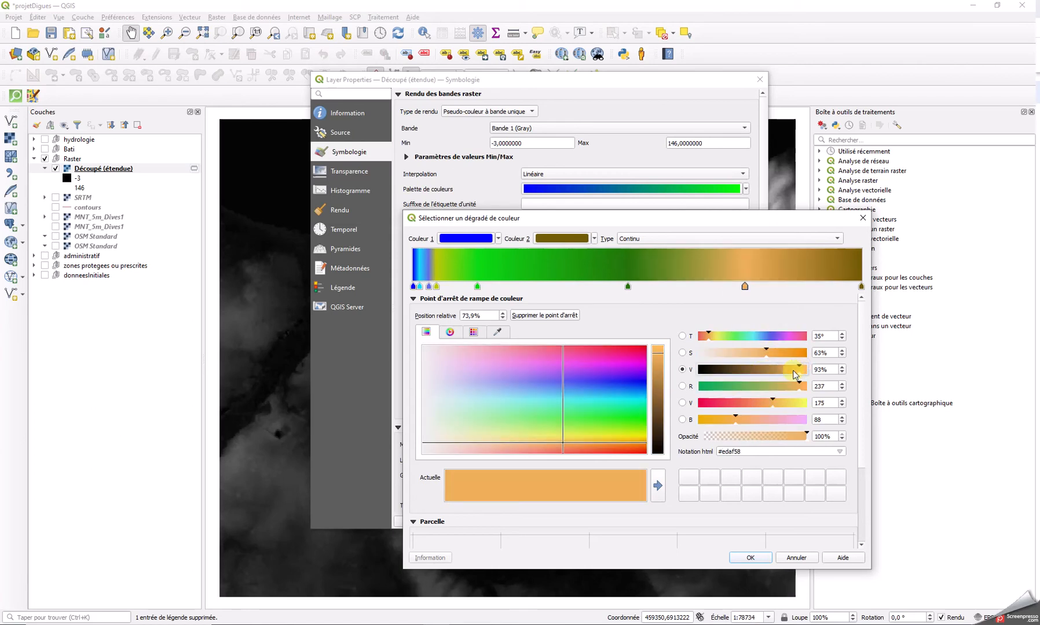
click(719, 421)
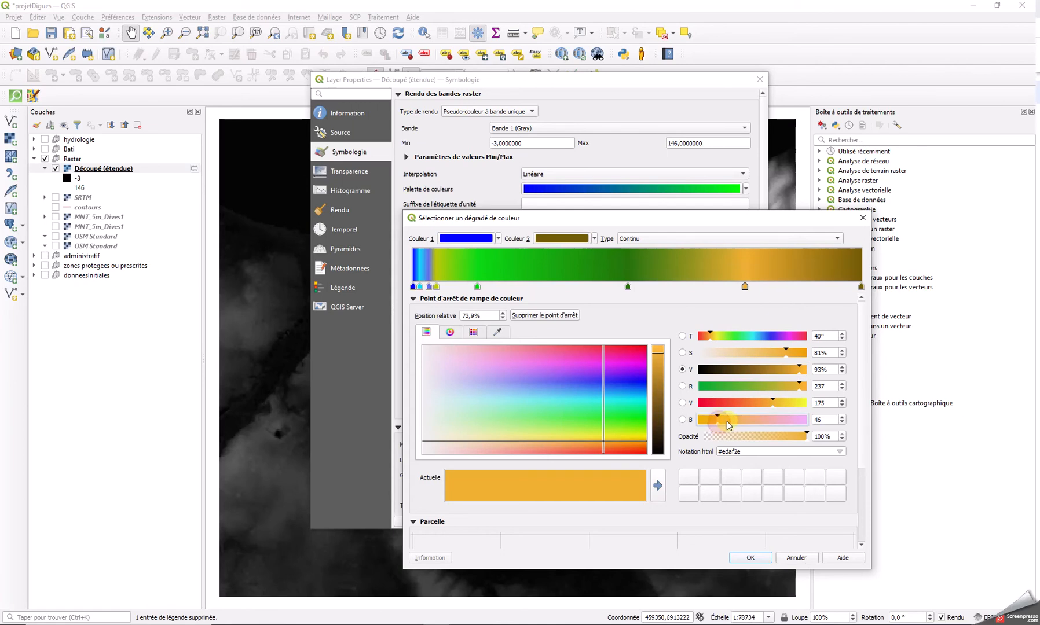
click(657, 358)
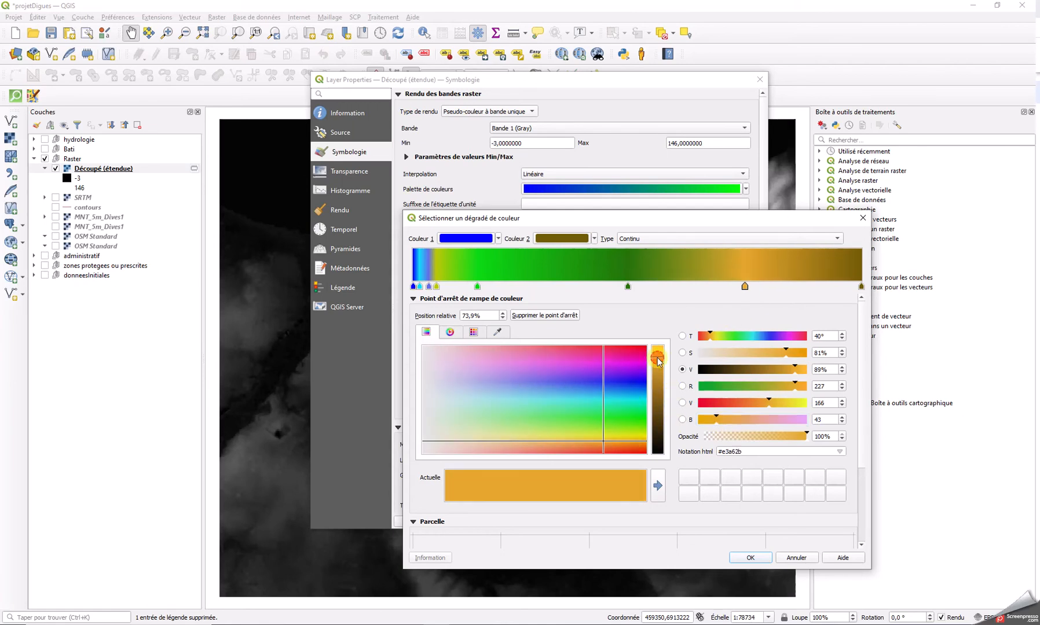
click(780, 405)
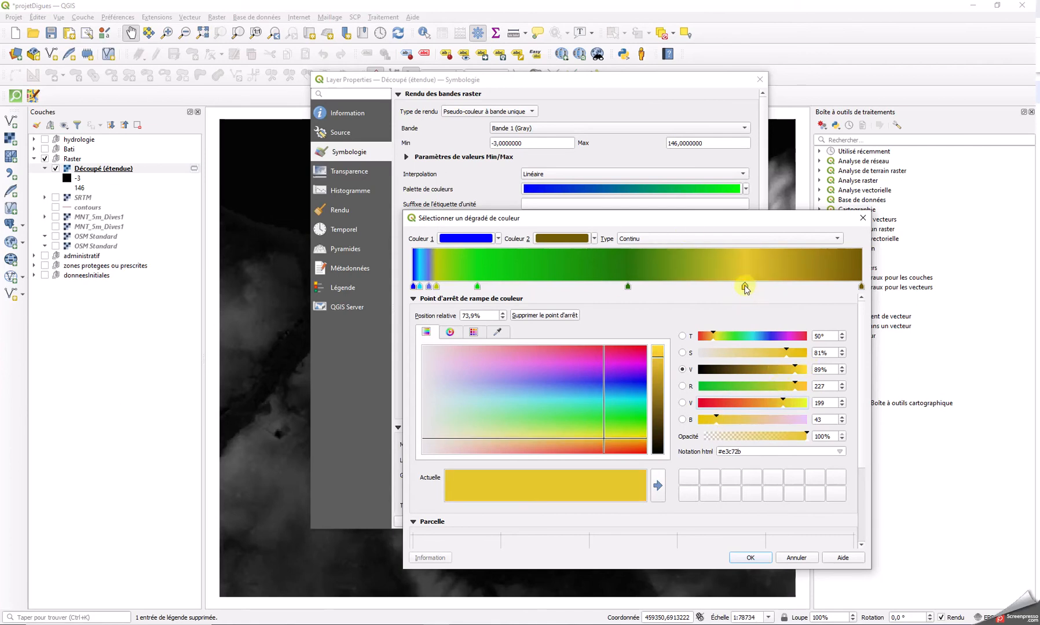
drag(745, 288, 693, 286)
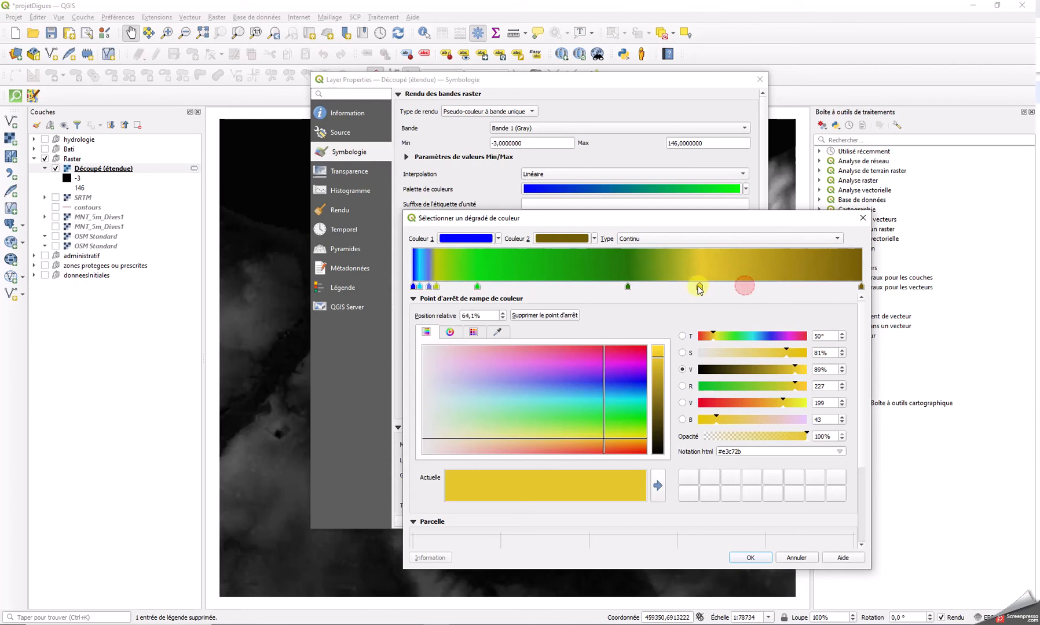
- Add a stop at about 82.8%, between the golden yellow stop and the brown end, and colour it orange #f6b411
click(785, 271)
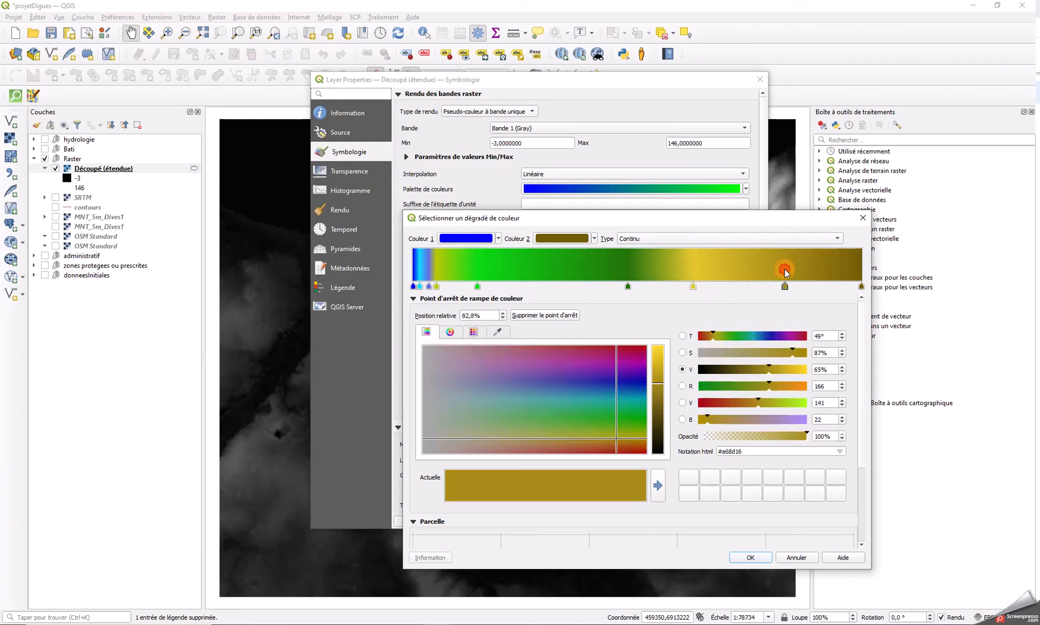
click(757, 370)
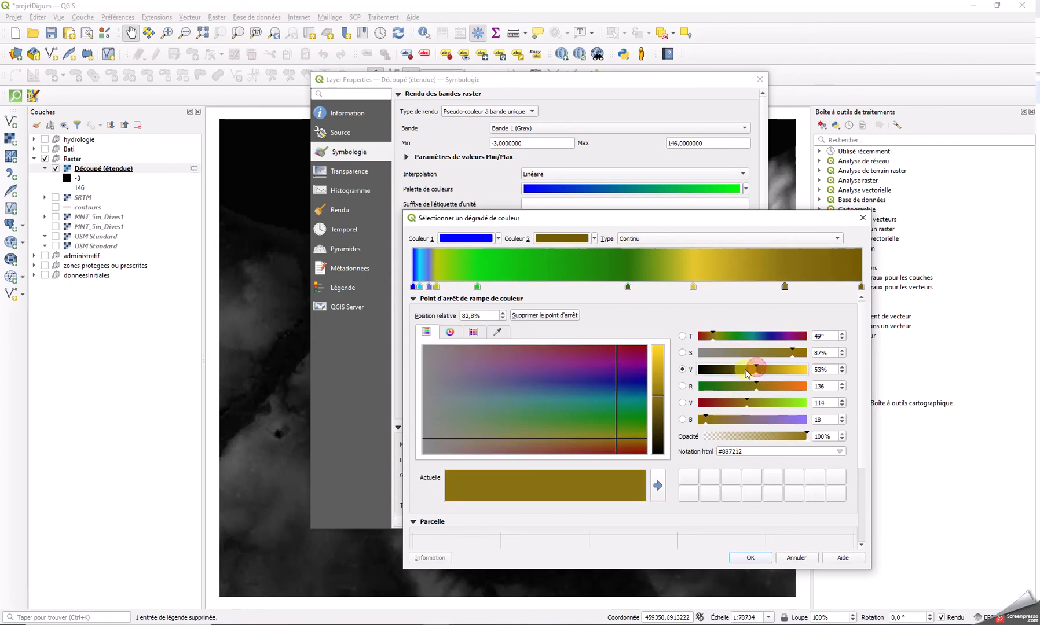
click(792, 369)
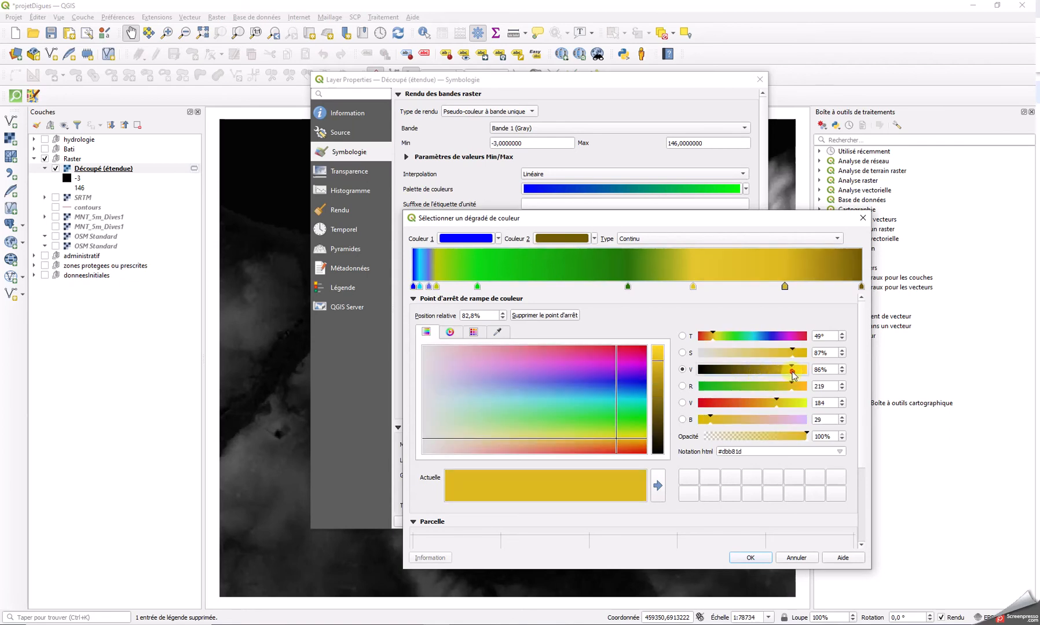
click(655, 390)
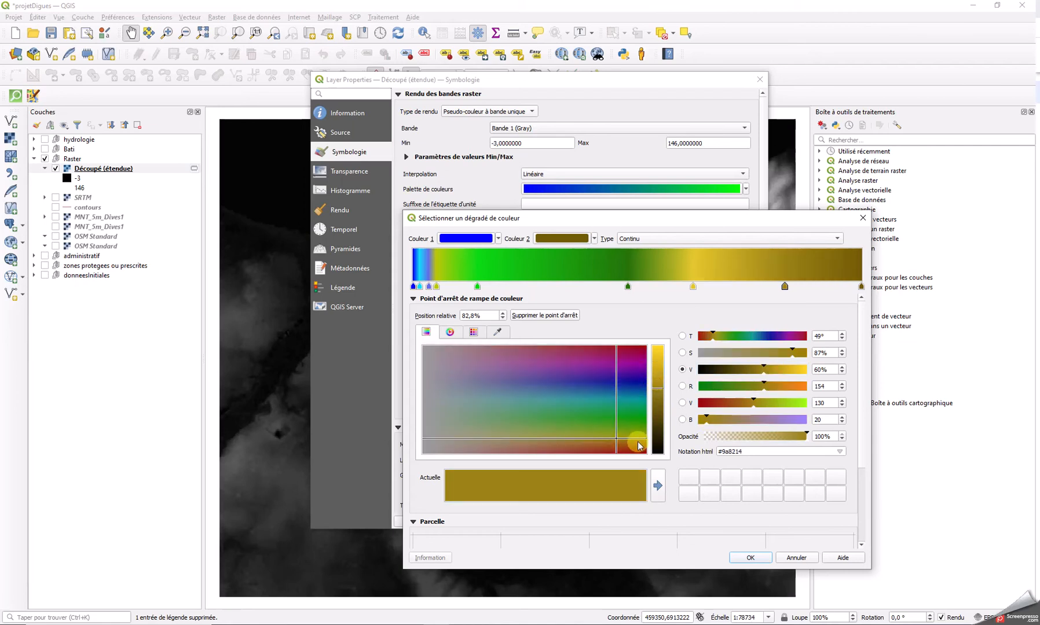
click(658, 412)
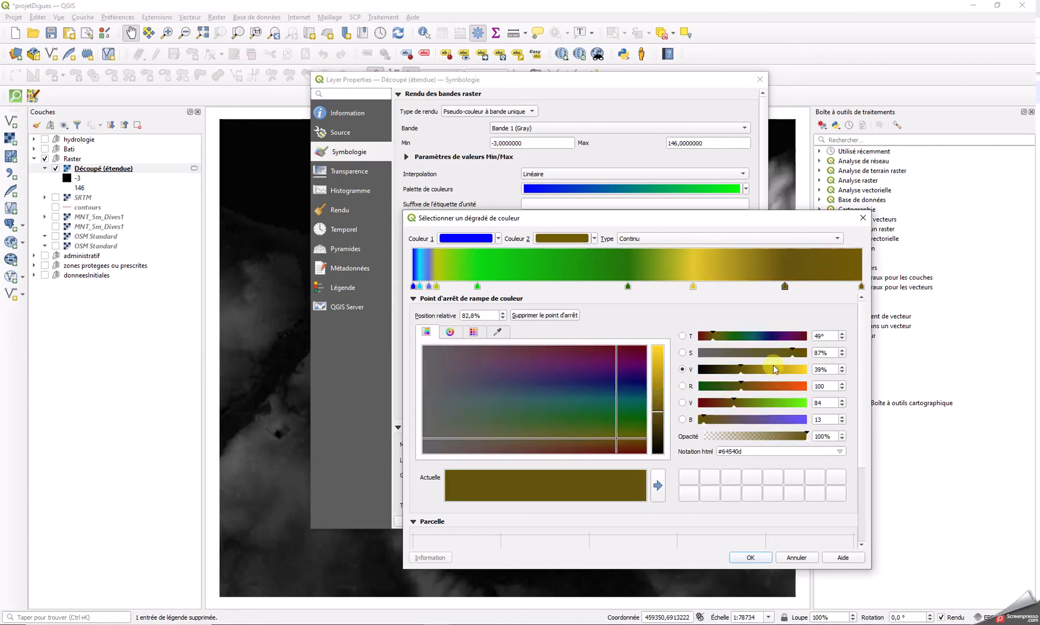
click(767, 387)
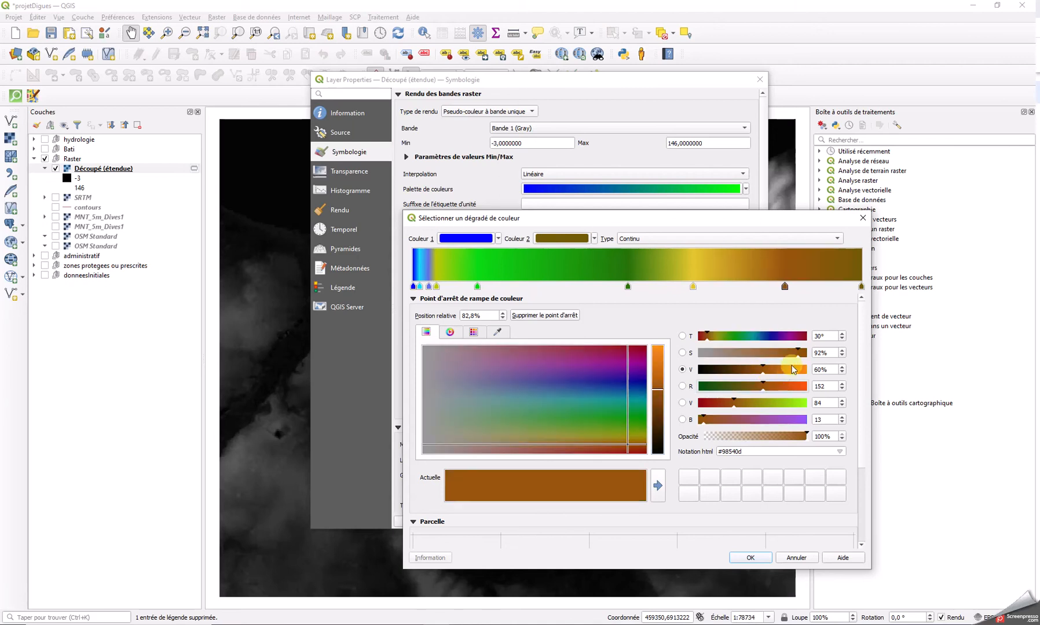
click(755, 402)
click(790, 370)
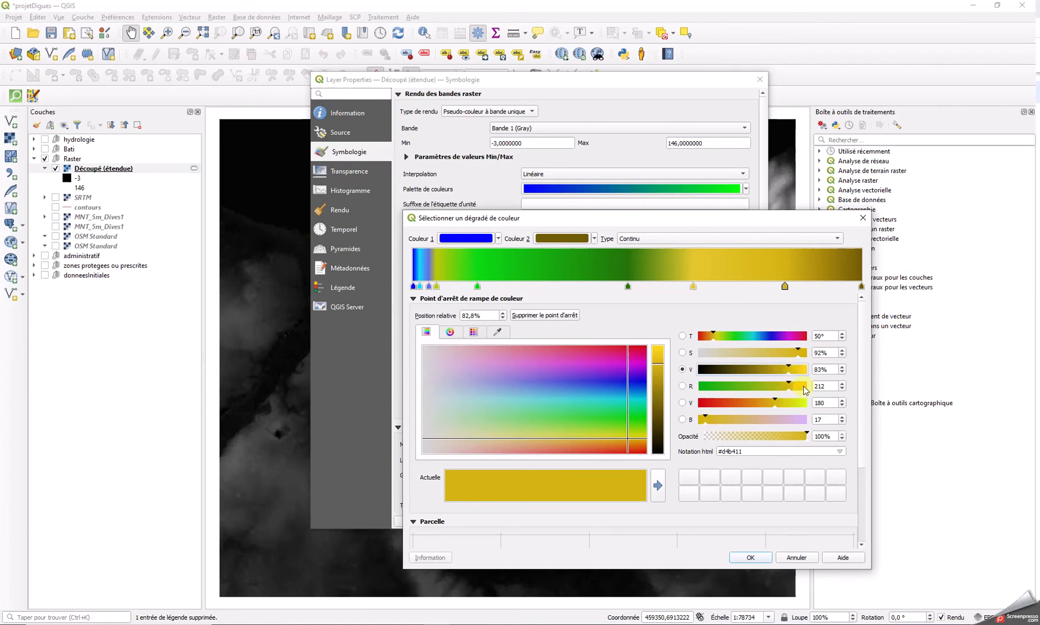
click(803, 386)
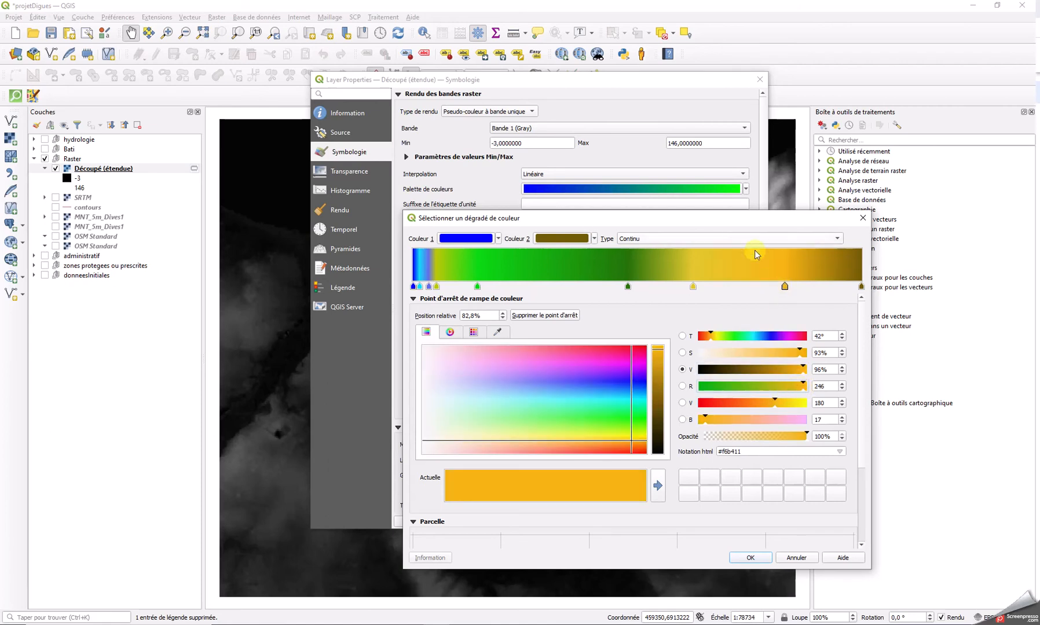
- Accept the edited colour ramp, classify the raster's values in Continu mode and apply the symbology to the layer
click(748, 559)
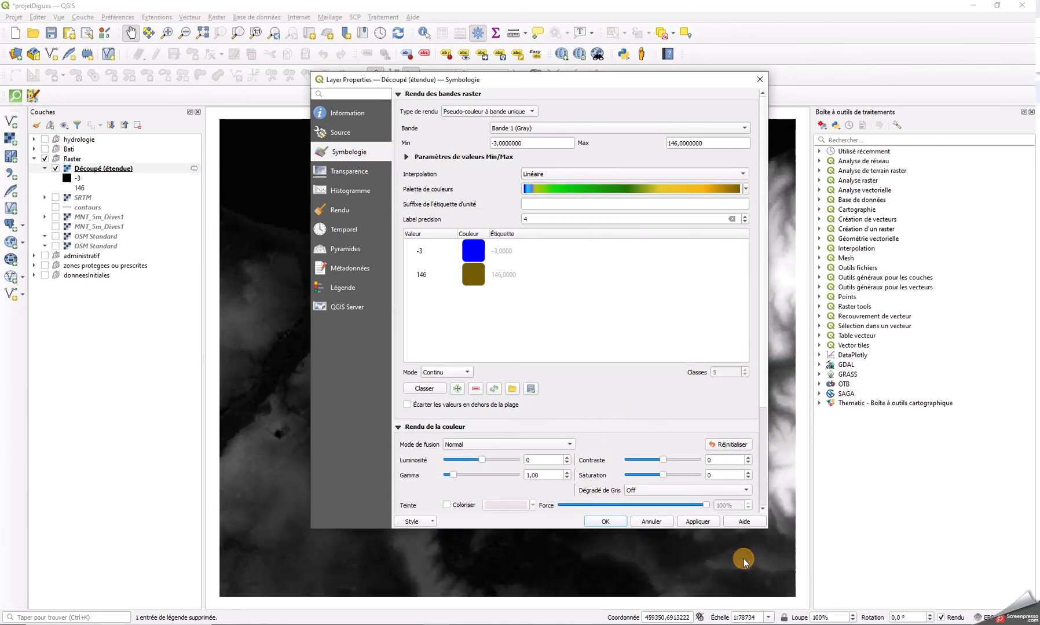
click(412, 390)
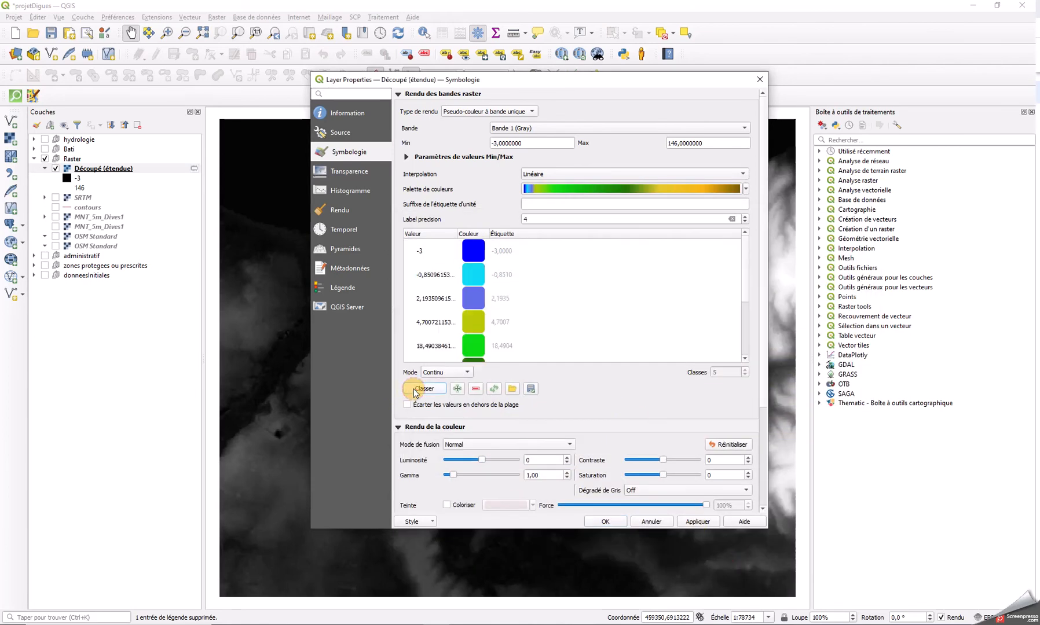
click(697, 522)
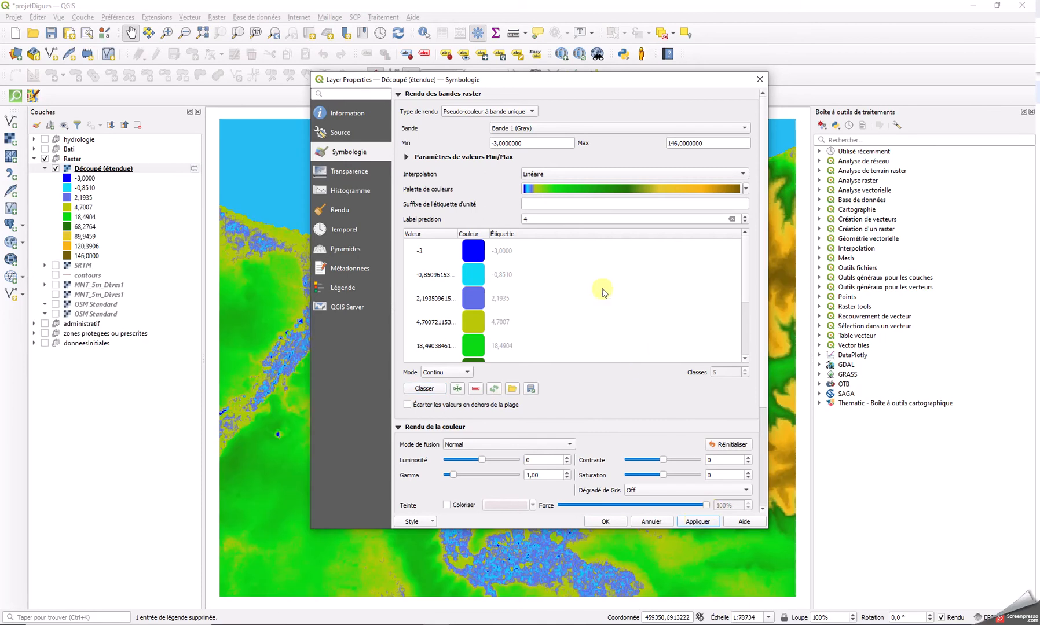
drag(542, 78, 1039, 120)
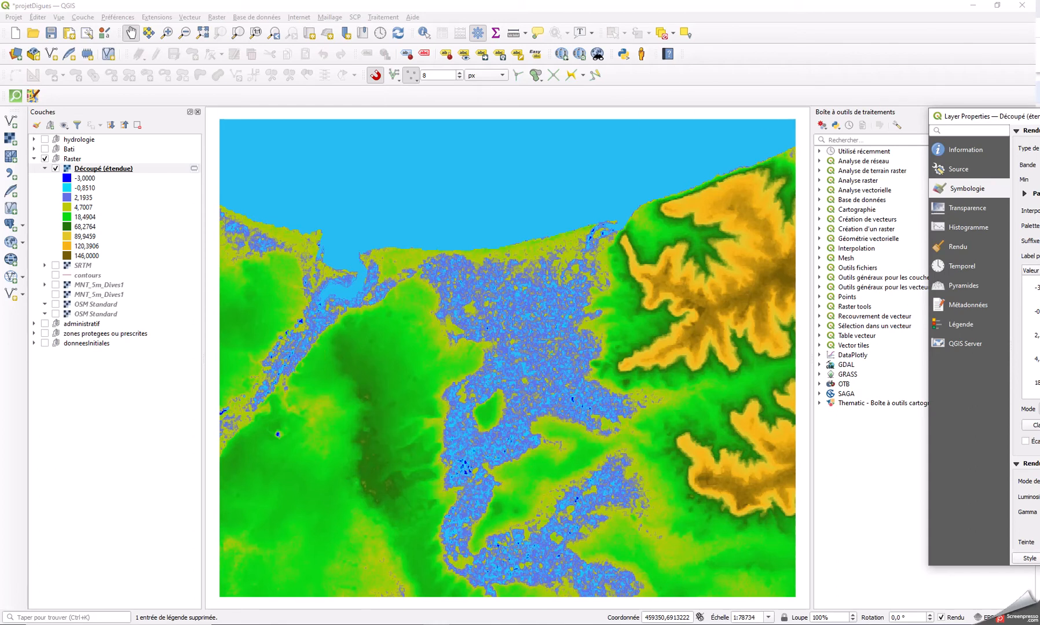
drag(1039, 116, 596, 93)
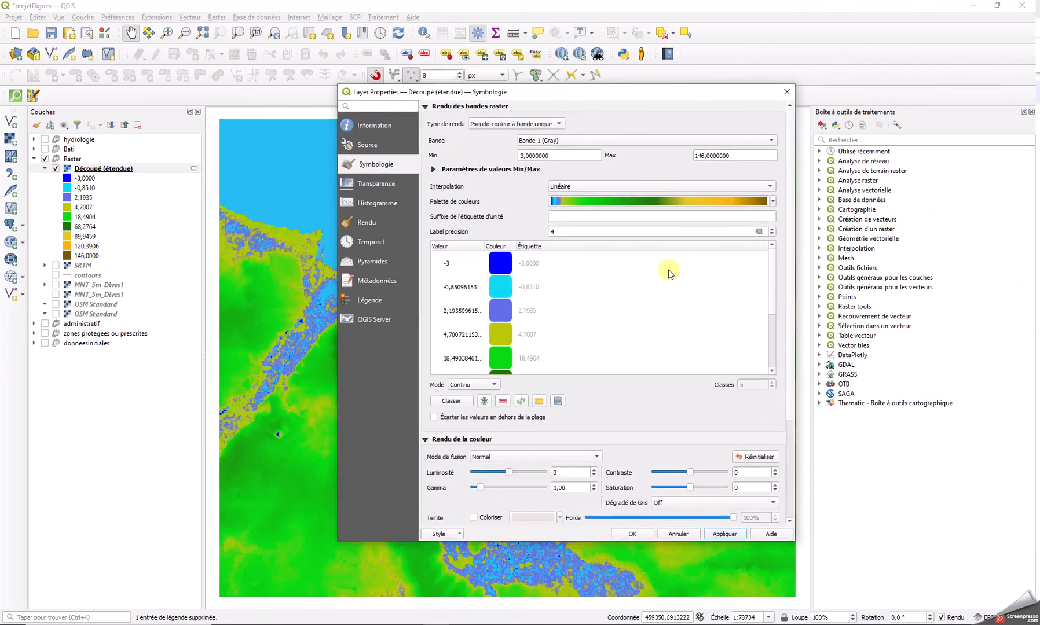
click(630, 534)
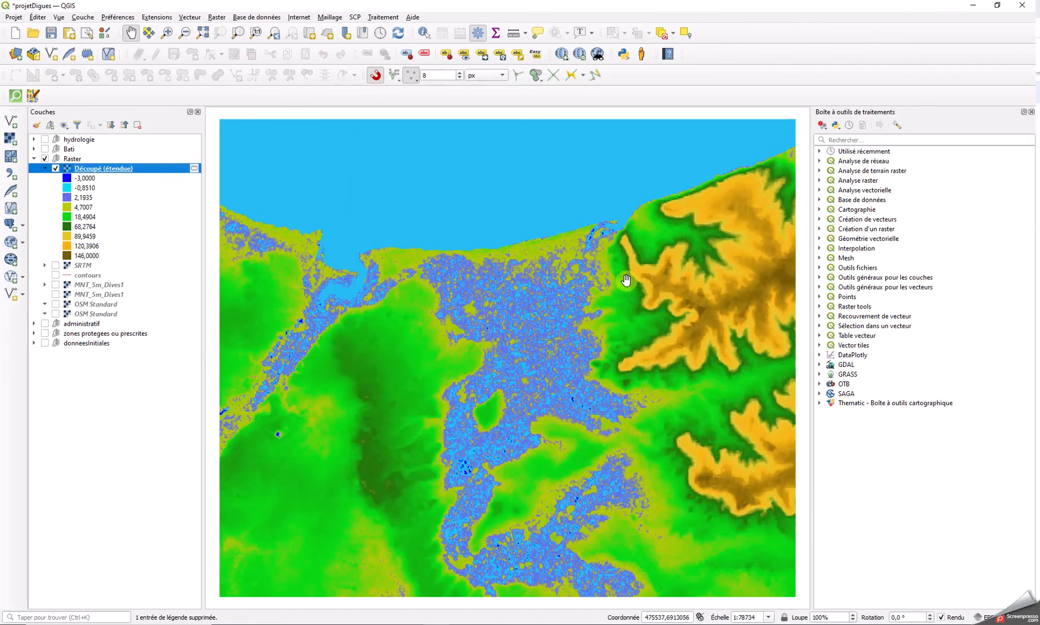
- Copy the Découpé (étendue) layer, paste it into the Raster group and place the copy directly beneath the original
right_click(94, 171)
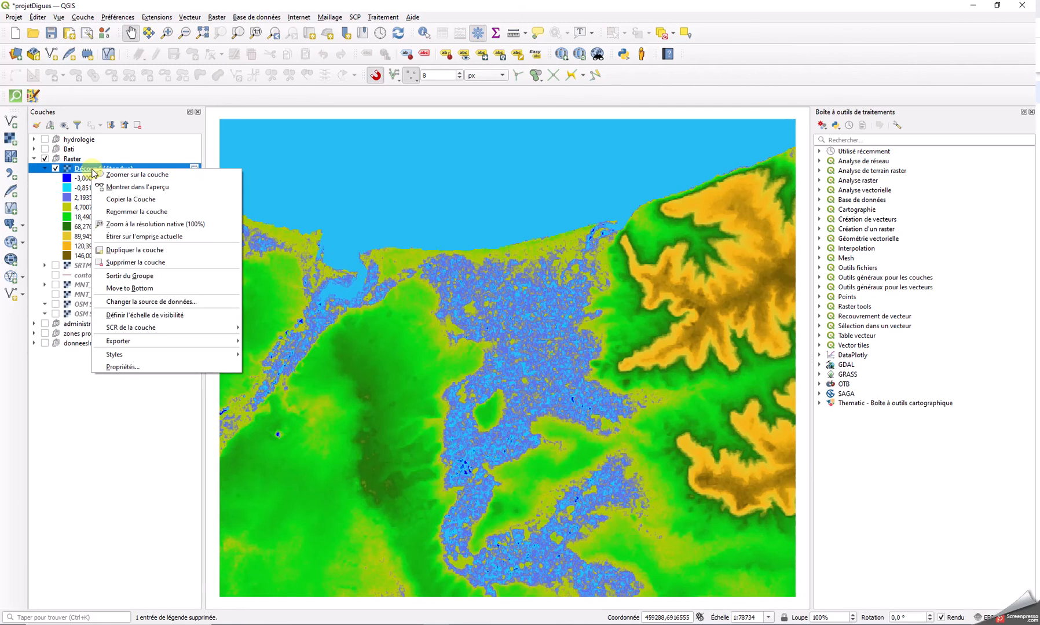
click(99, 200)
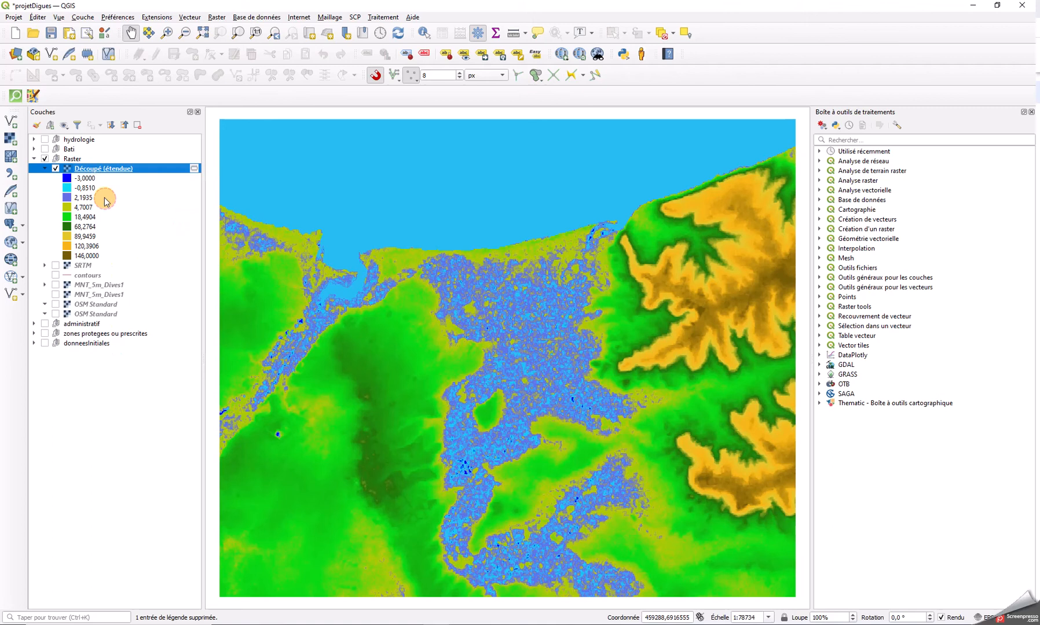
right_click(82, 160)
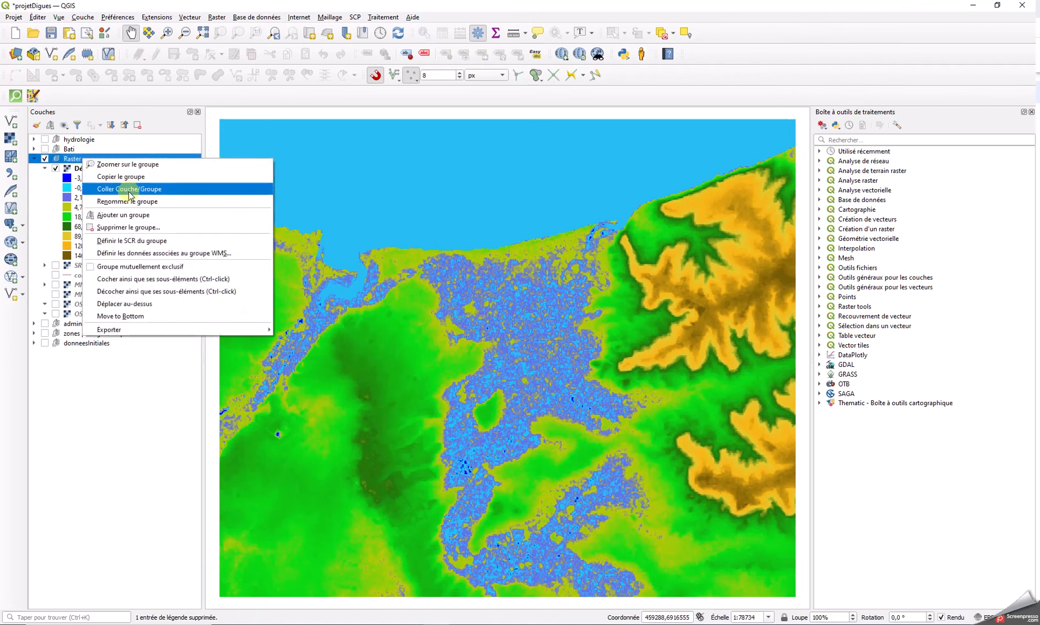
click(129, 195)
click(90, 329)
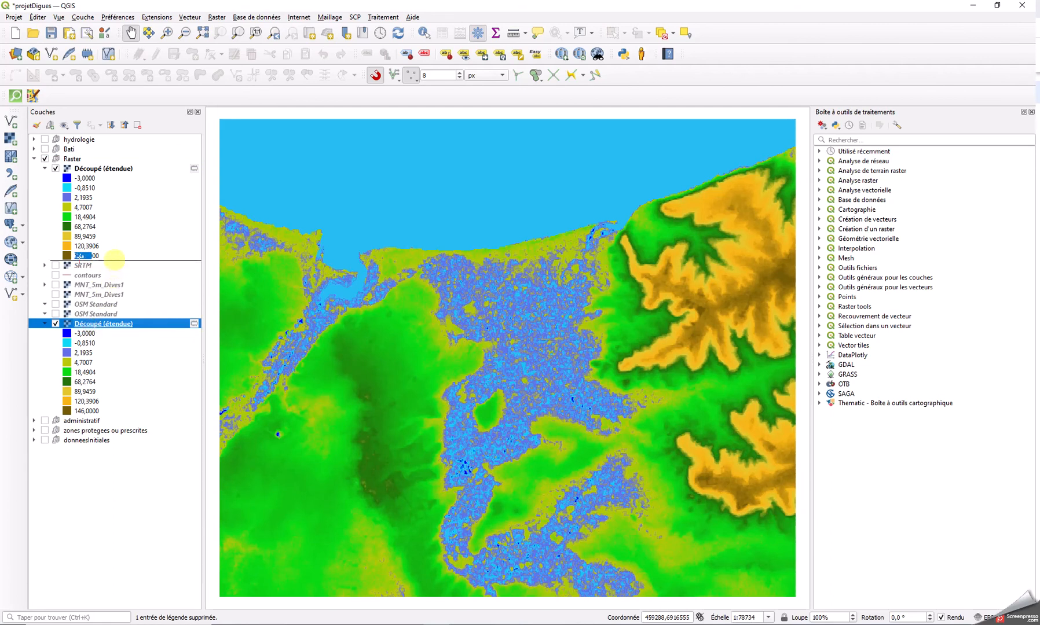
drag(93, 328, 64, 258)
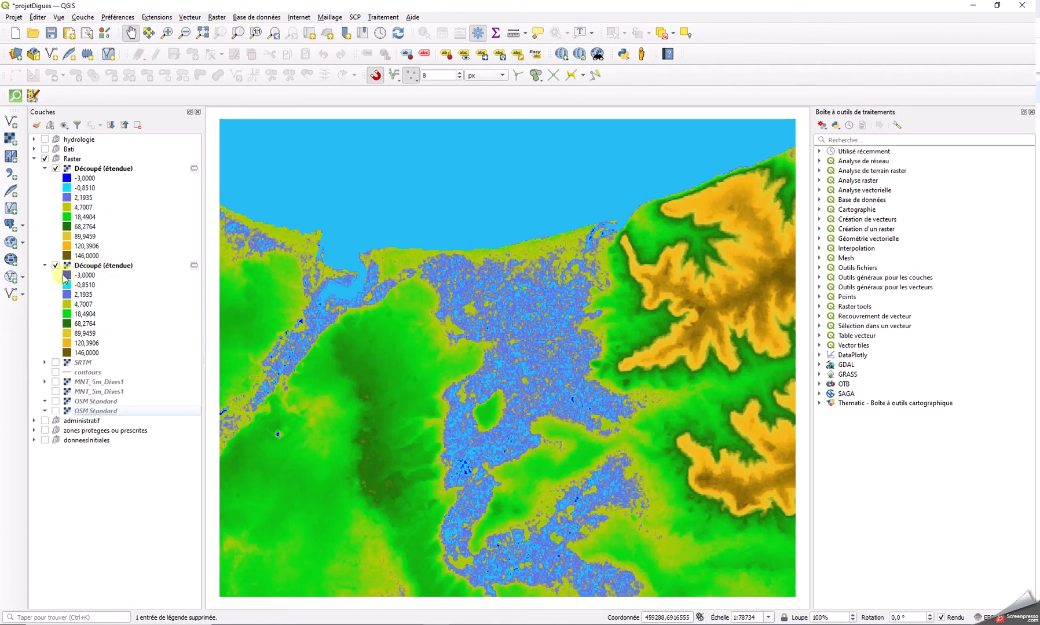
- Change the lower Découpé (étendue) copy's render type to Ombrage and apply it
right_click(92, 267)
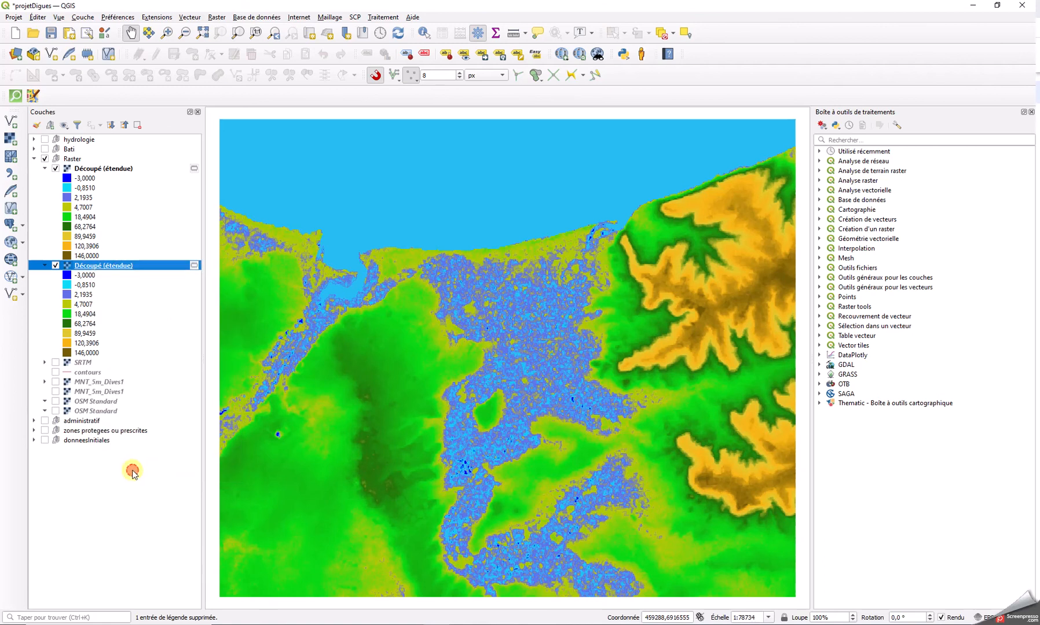
click(133, 474)
click(489, 126)
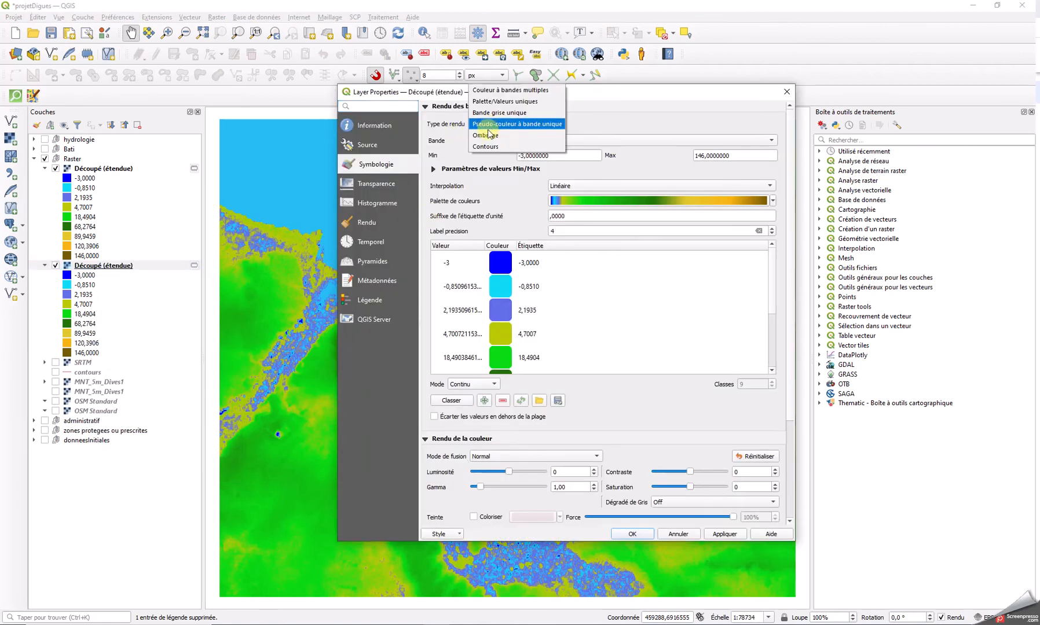
click(488, 135)
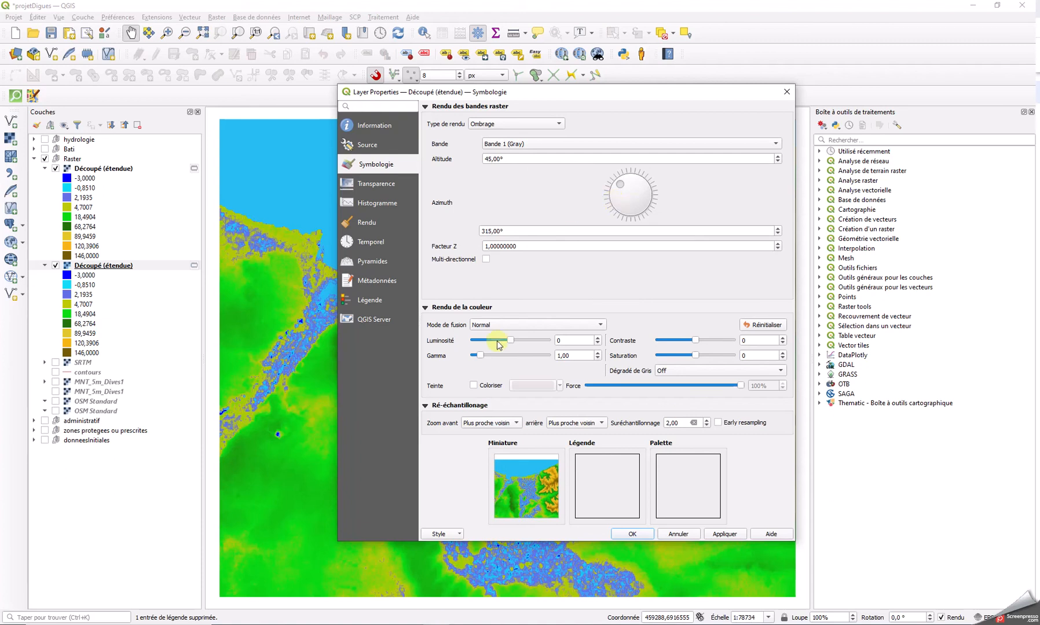
click(727, 539)
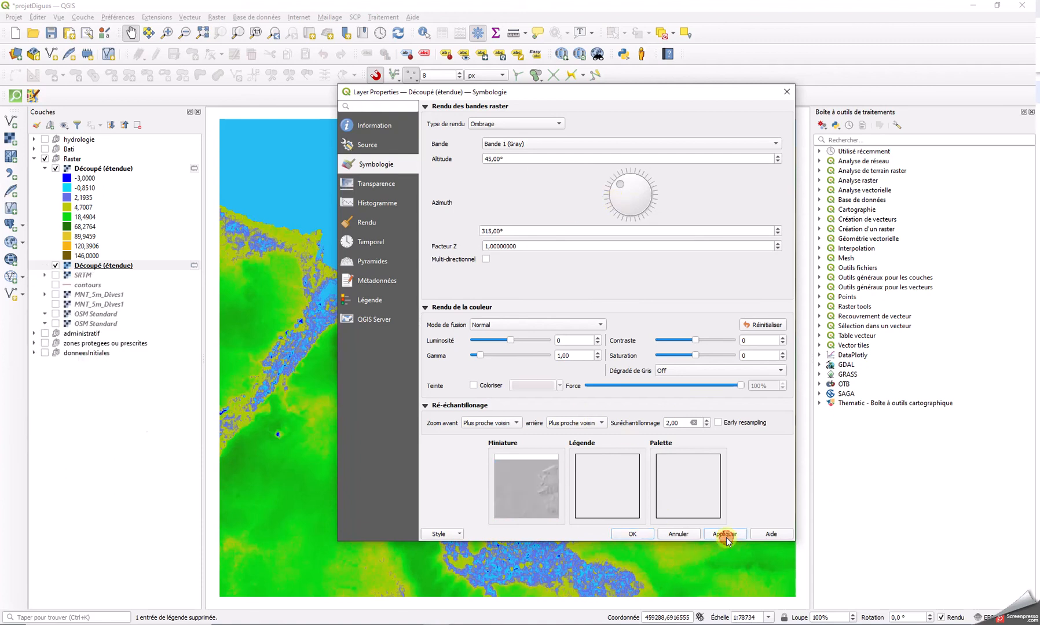
- Accept the hillshade properties and toggle the upper Découpé (étendue) layer's visibility off and on to compare it with the hillshade beneath
click(630, 534)
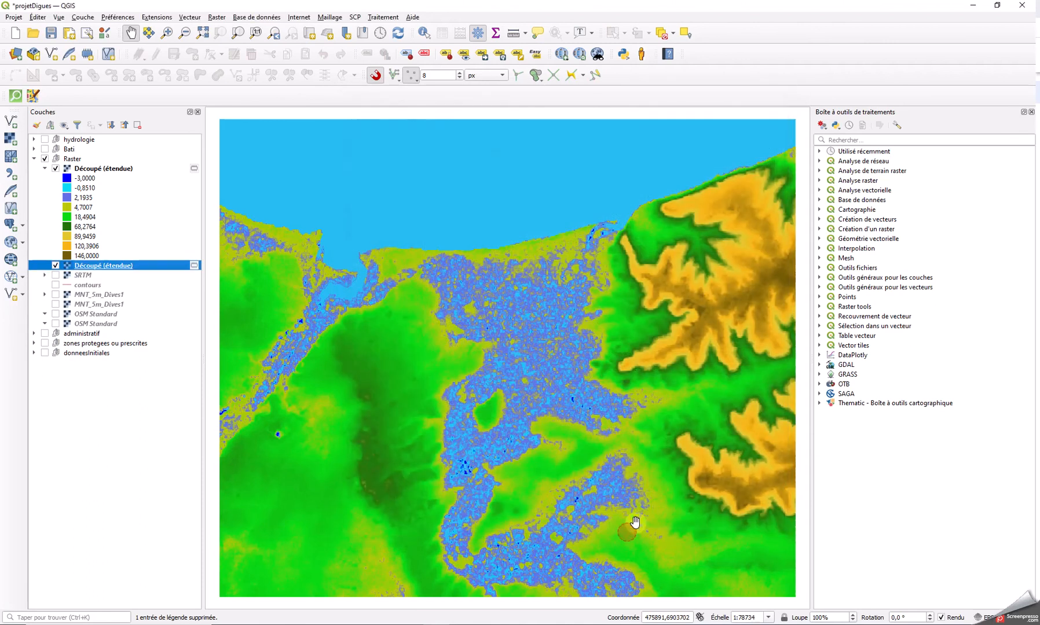
click(56, 169)
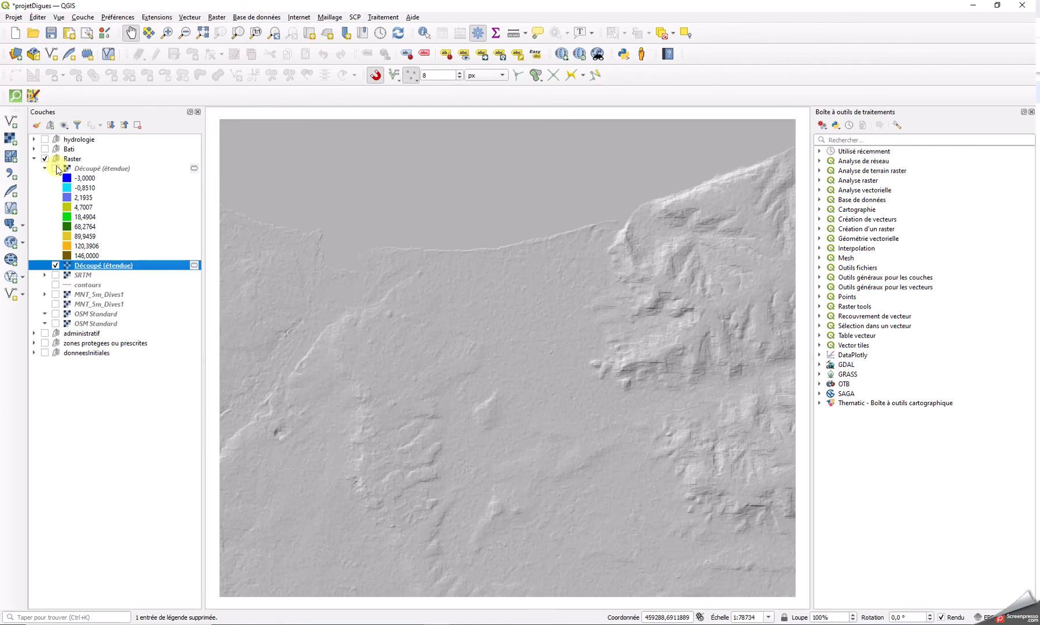
click(56, 169)
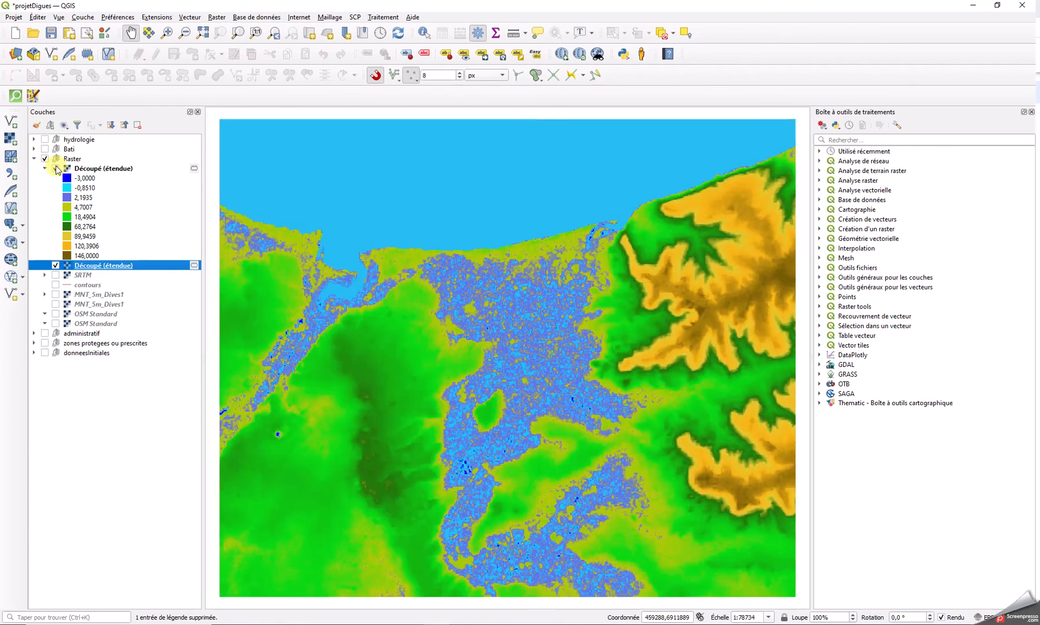
click(56, 169)
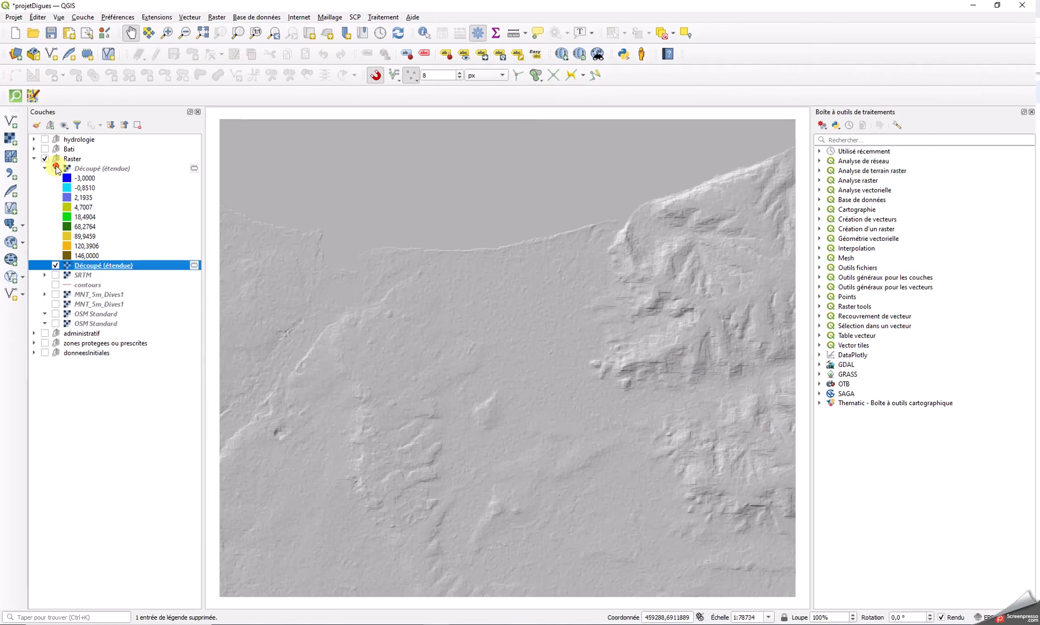
click(57, 169)
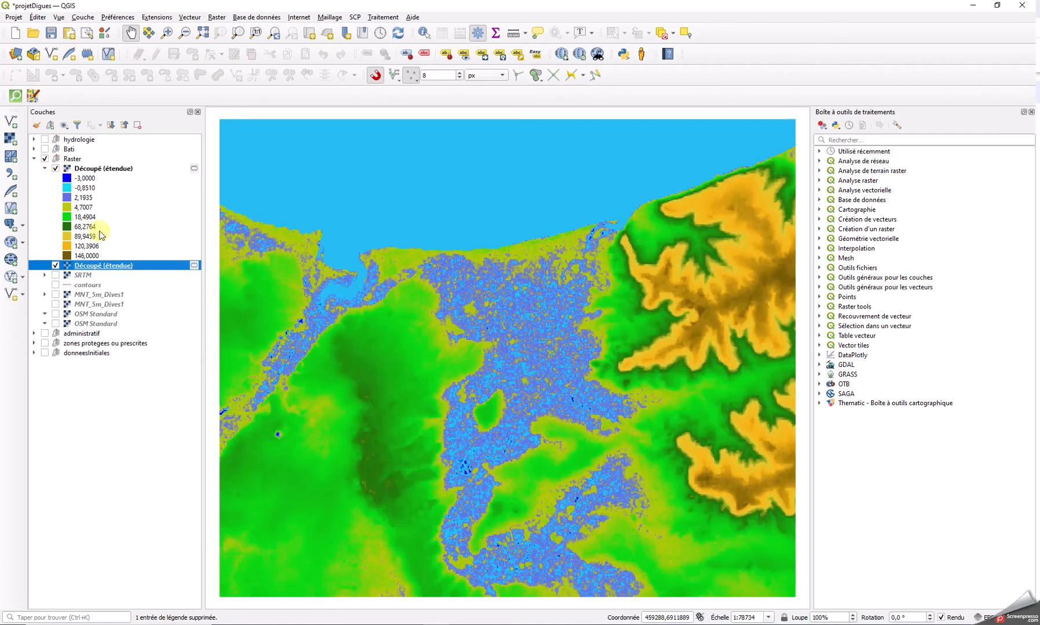
- Set the upper Découpé (étendue) layer's blending mode to Multiplier, apply it and close its properties
right_click(88, 172)
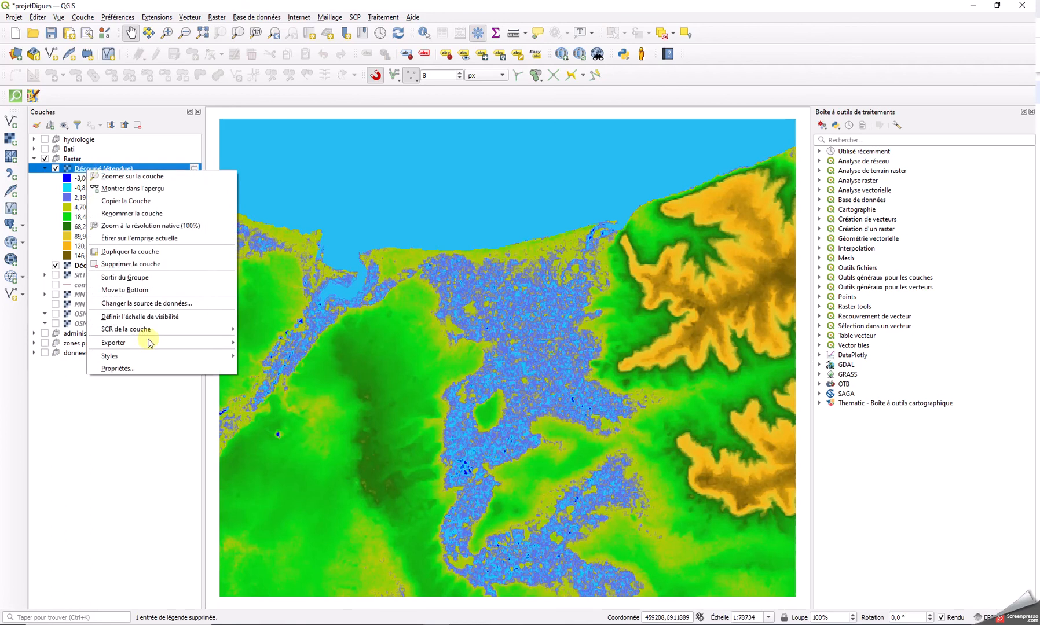
click(139, 369)
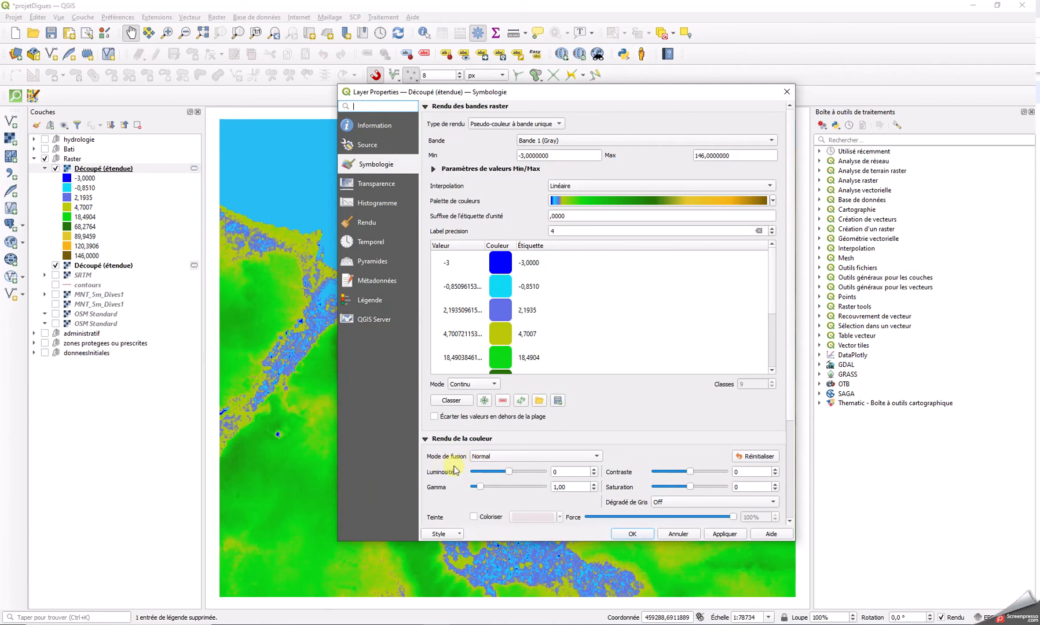
click(480, 457)
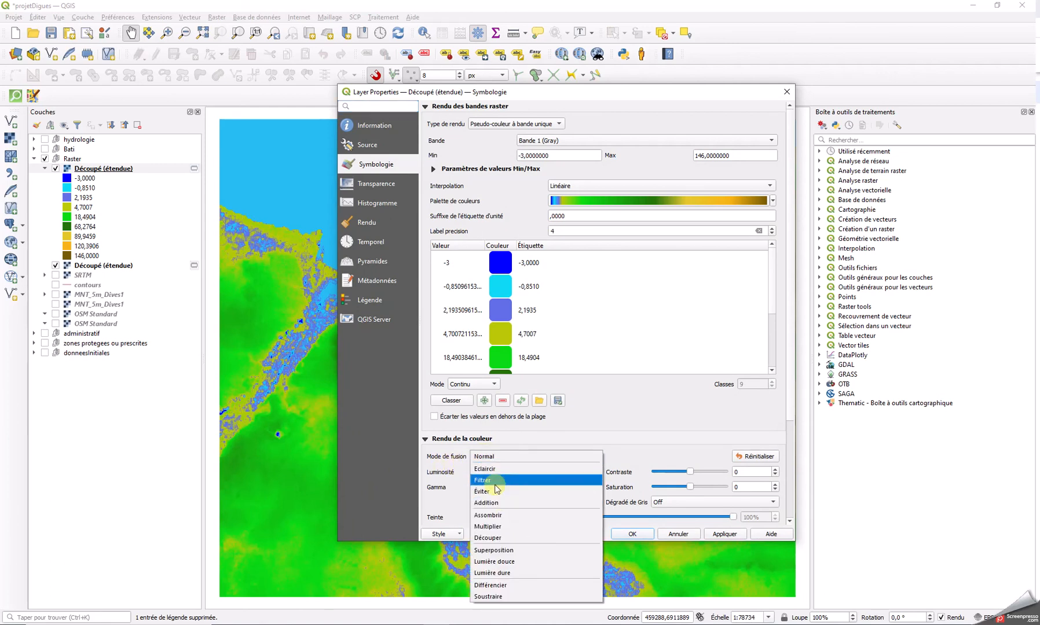
click(497, 526)
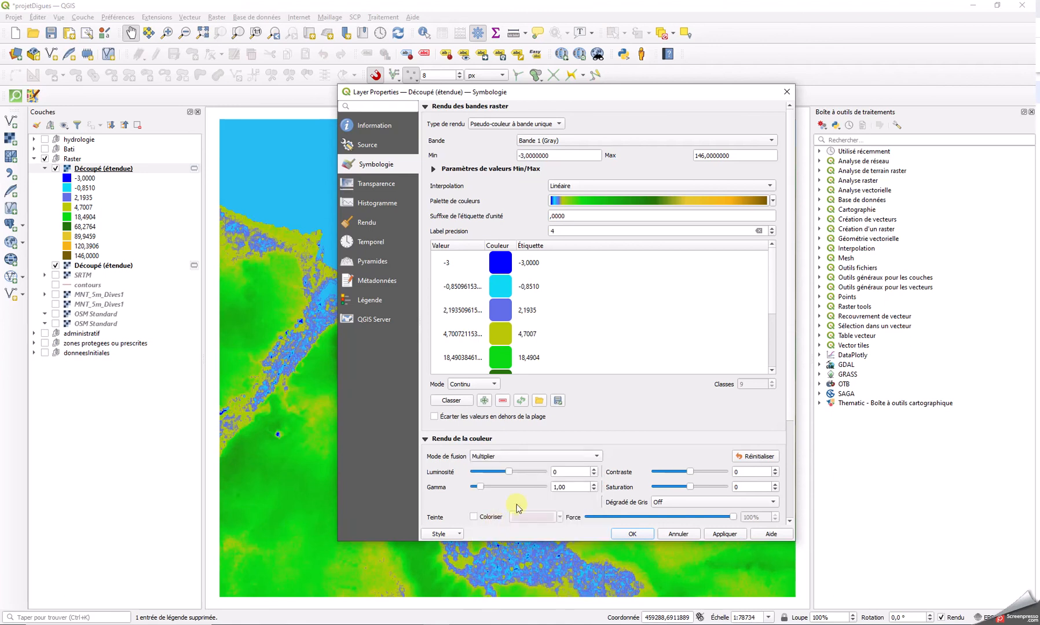
click(728, 535)
click(633, 534)
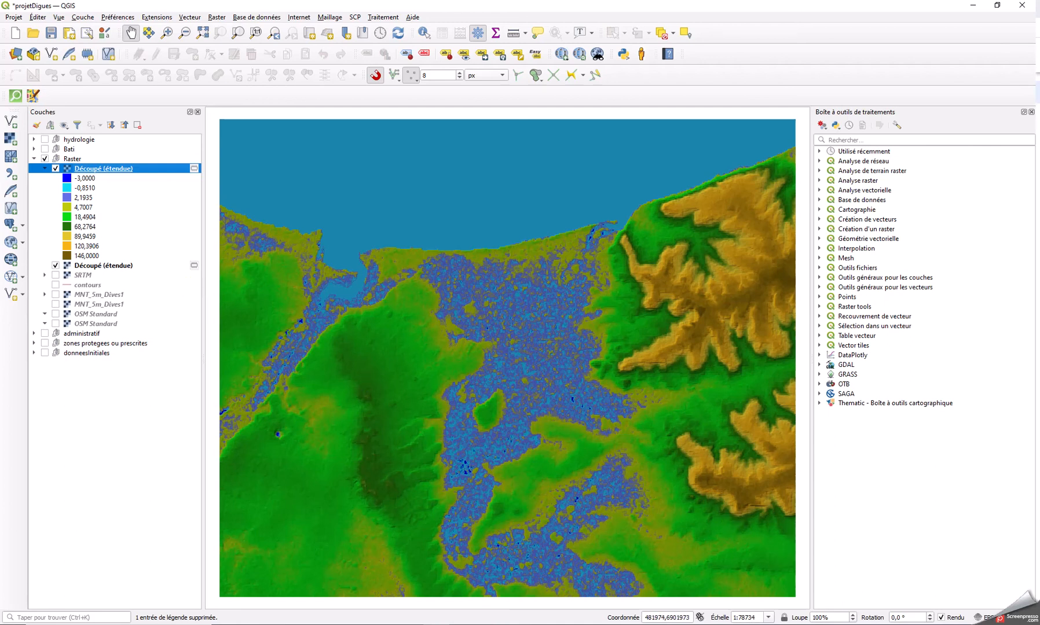
click(925, 624)
right_click(903, 611)
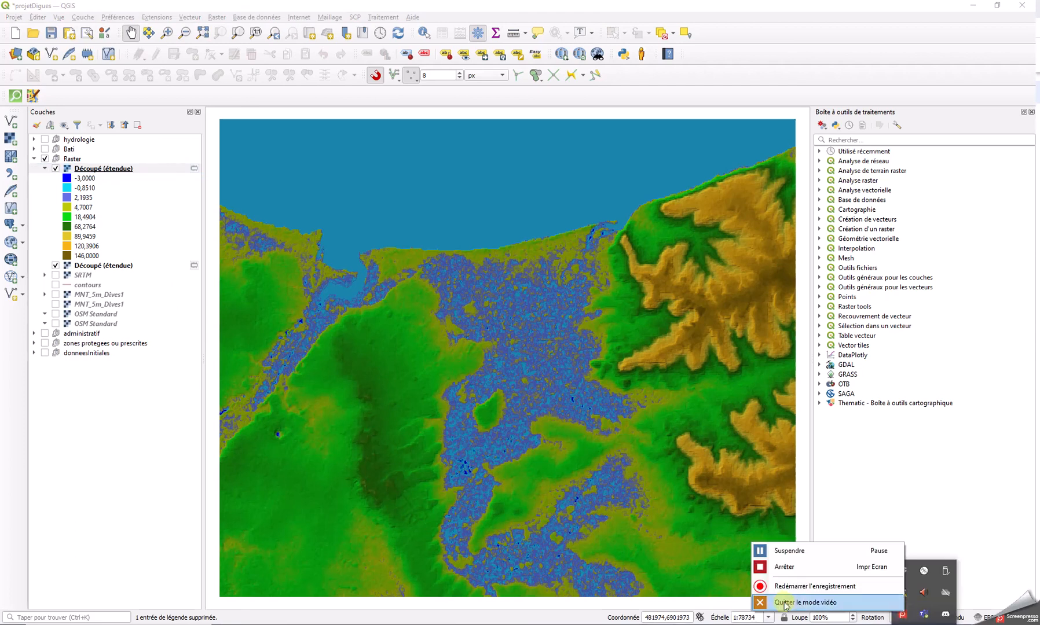
click(778, 567)
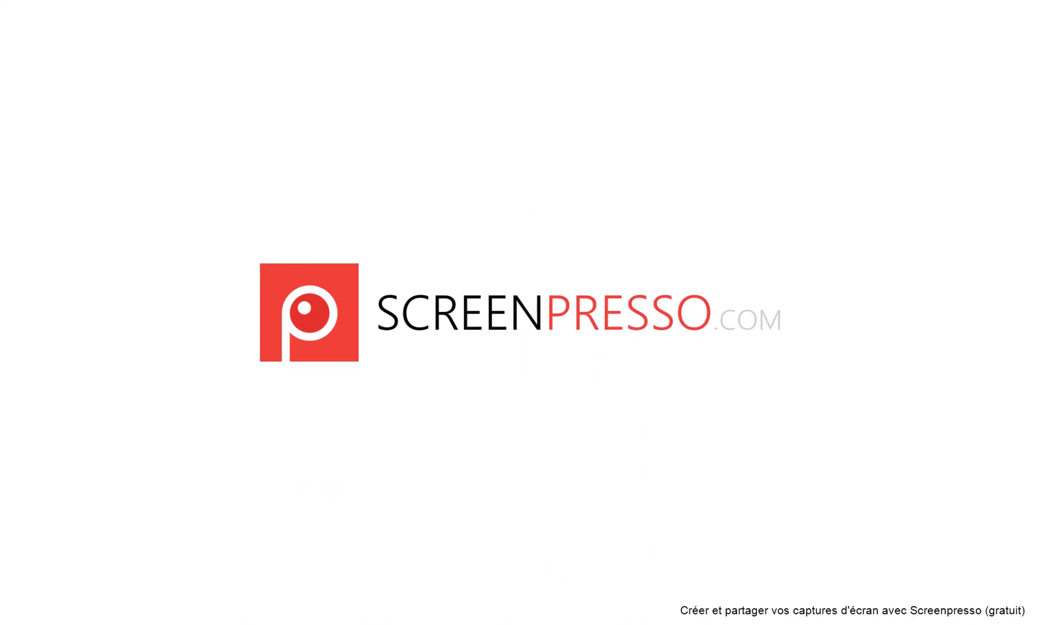